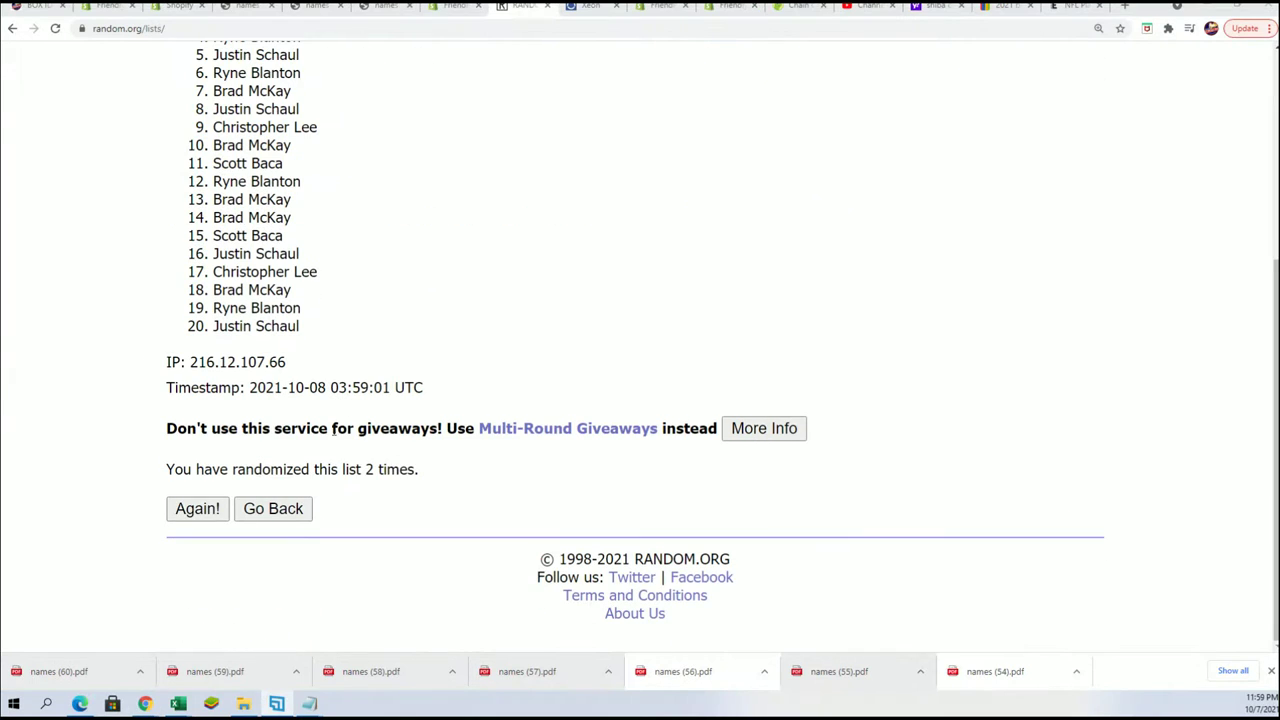
- Randomize the owner names list two more times, and highlight the box ID SBONEMULTI237 in the Notepad notes
{"action": "left_click", "coordinate": [176, 517]}
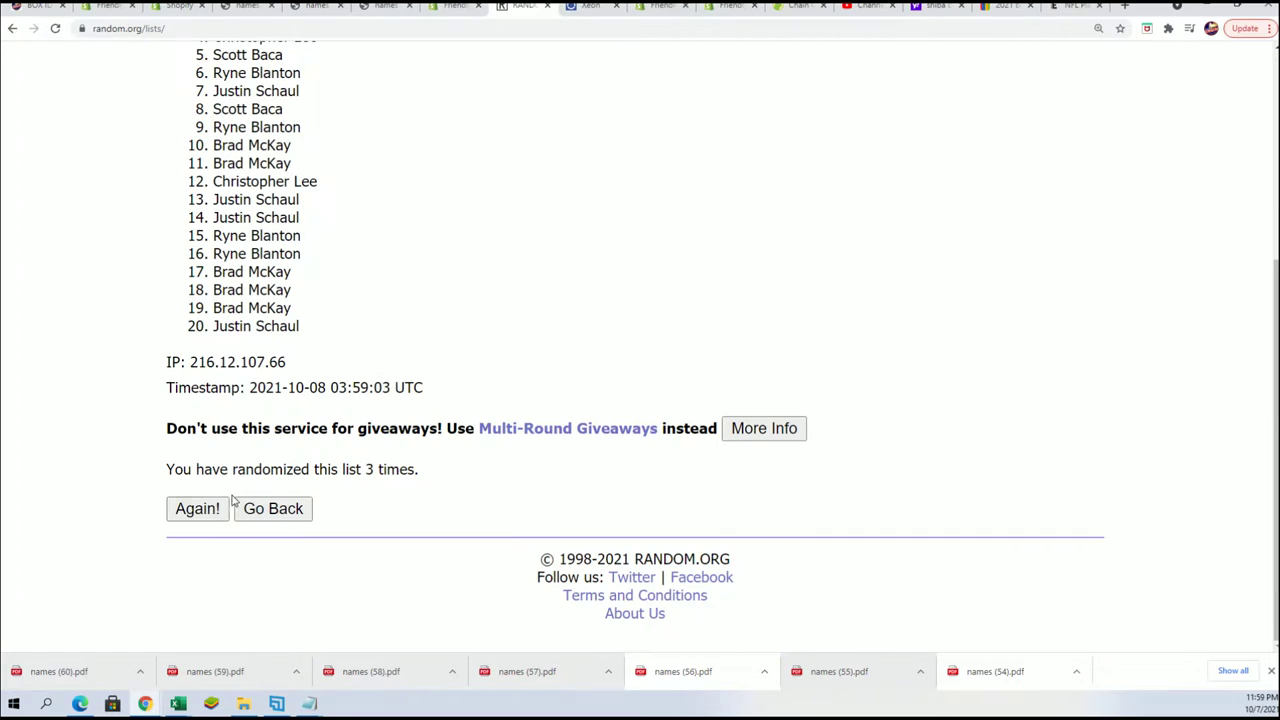
{"action": "left_click", "coordinate": [200, 510]}
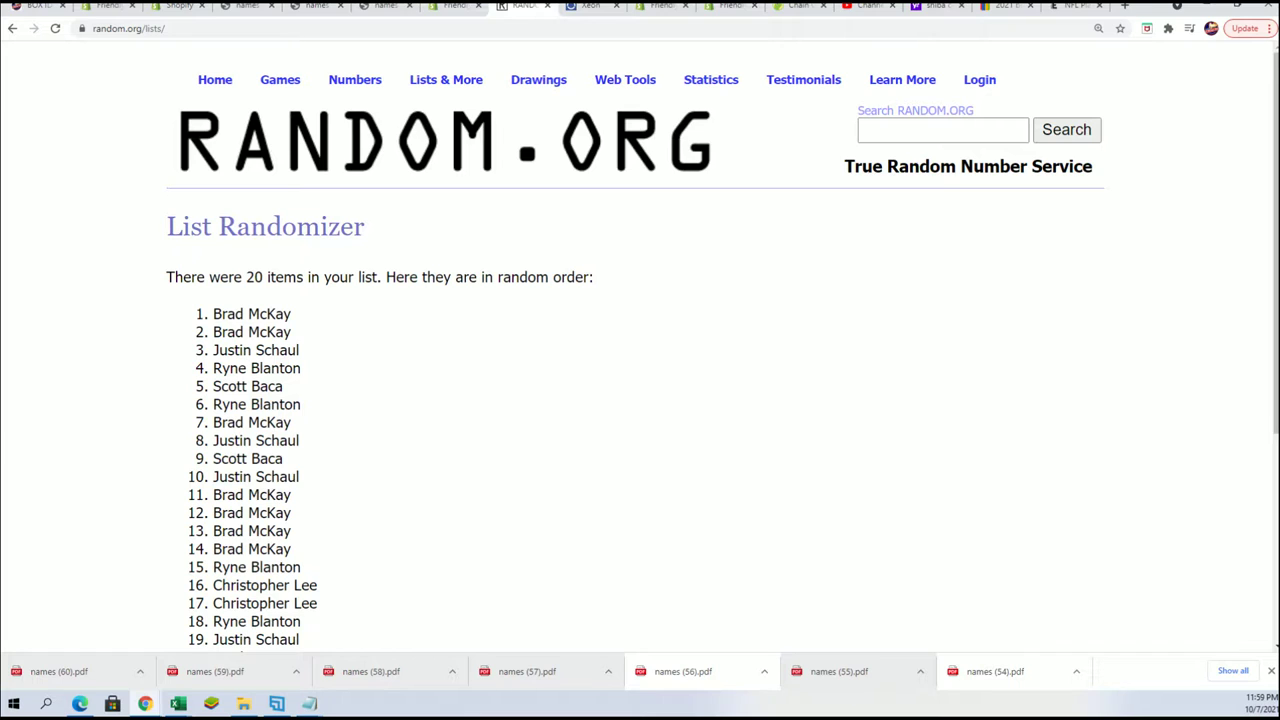
{"action": "key", "text": "alt+Tab"}
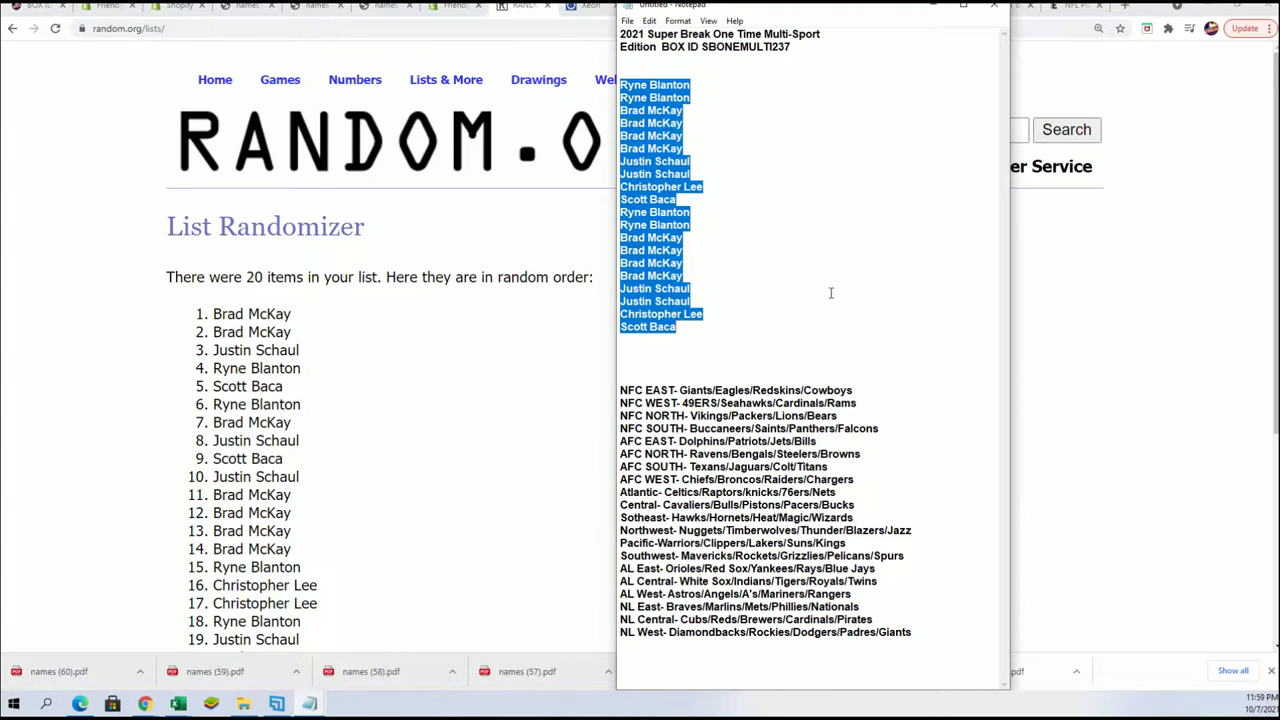
{"action": "left_click_drag", "start_coordinate": [792, 47], "coordinate": [701, 47]}
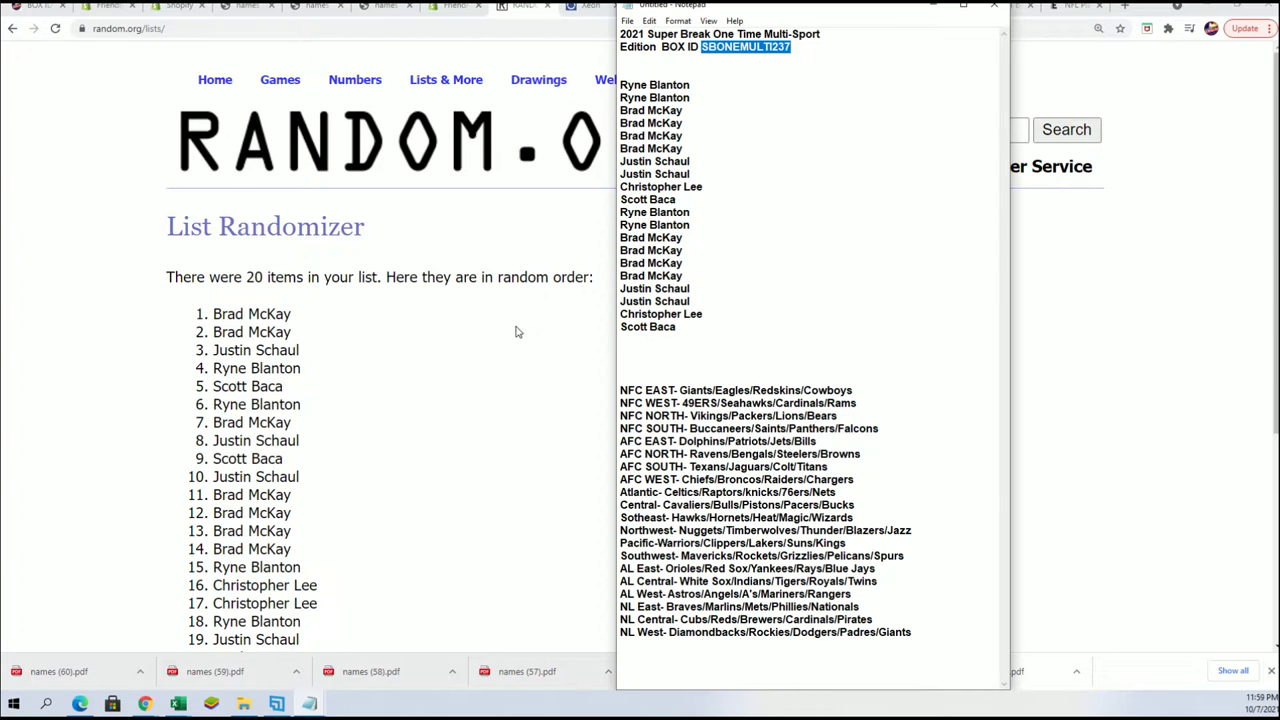
- Return to the List Randomizer results in the browser and randomize the owner names three more times, completing seven rounds
{"action": "scroll", "coordinate": [383, 403], "scroll_direction": "down", "scroll_amount": 3}
{"action": "left_click", "coordinate": [205, 512]}
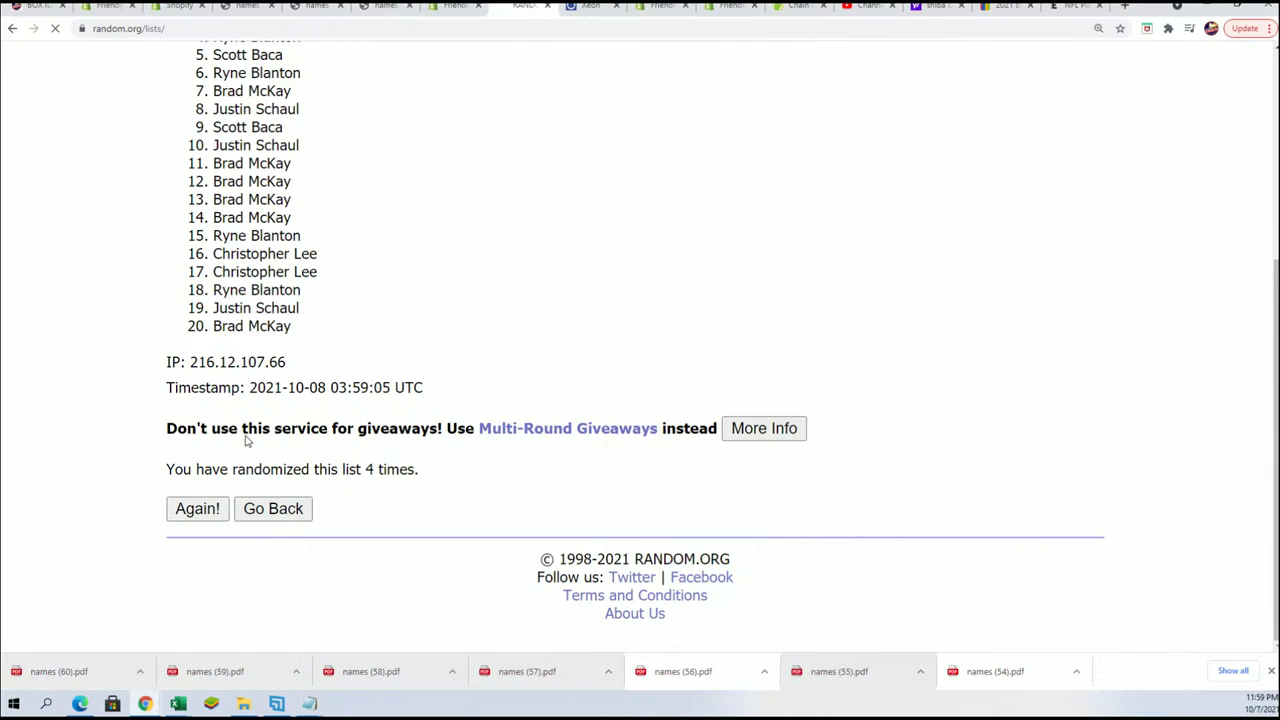
{"action": "scroll", "coordinate": [300, 455], "scroll_direction": "down", "scroll_amount": 3}
{"action": "left_click", "coordinate": [197, 510]}
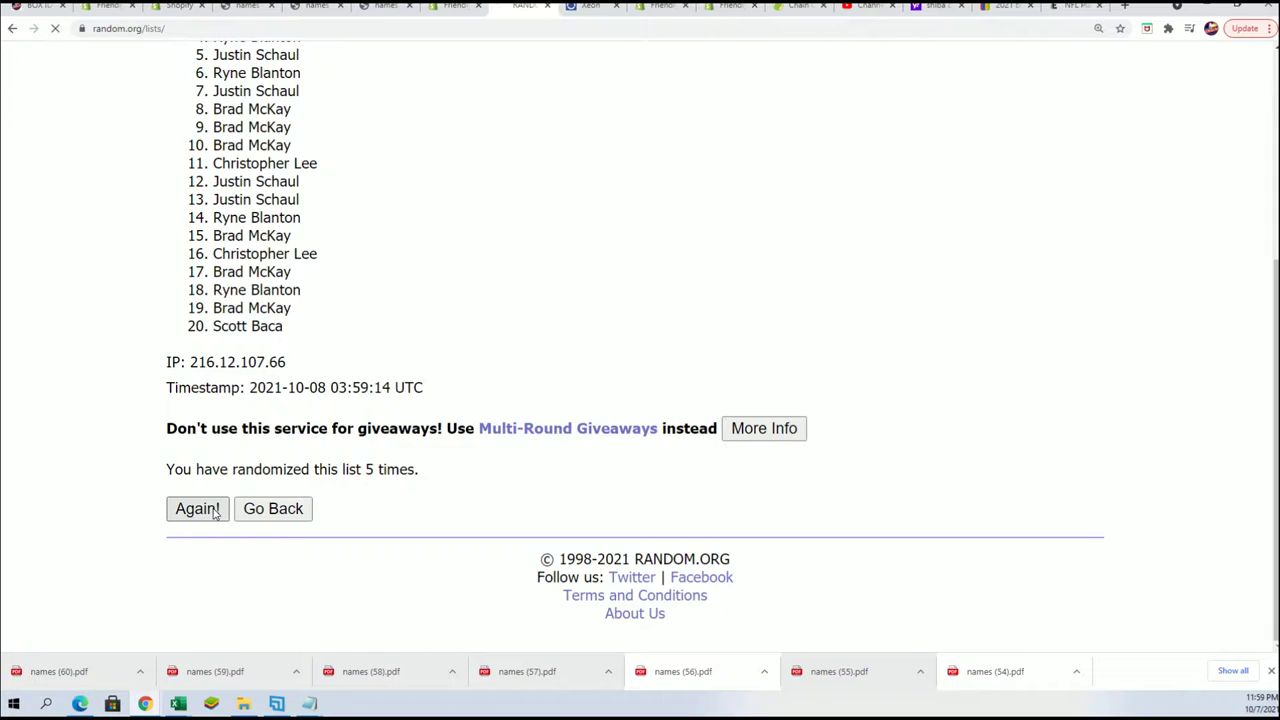
{"action": "scroll", "coordinate": [400, 515], "scroll_direction": "down", "scroll_amount": 3}
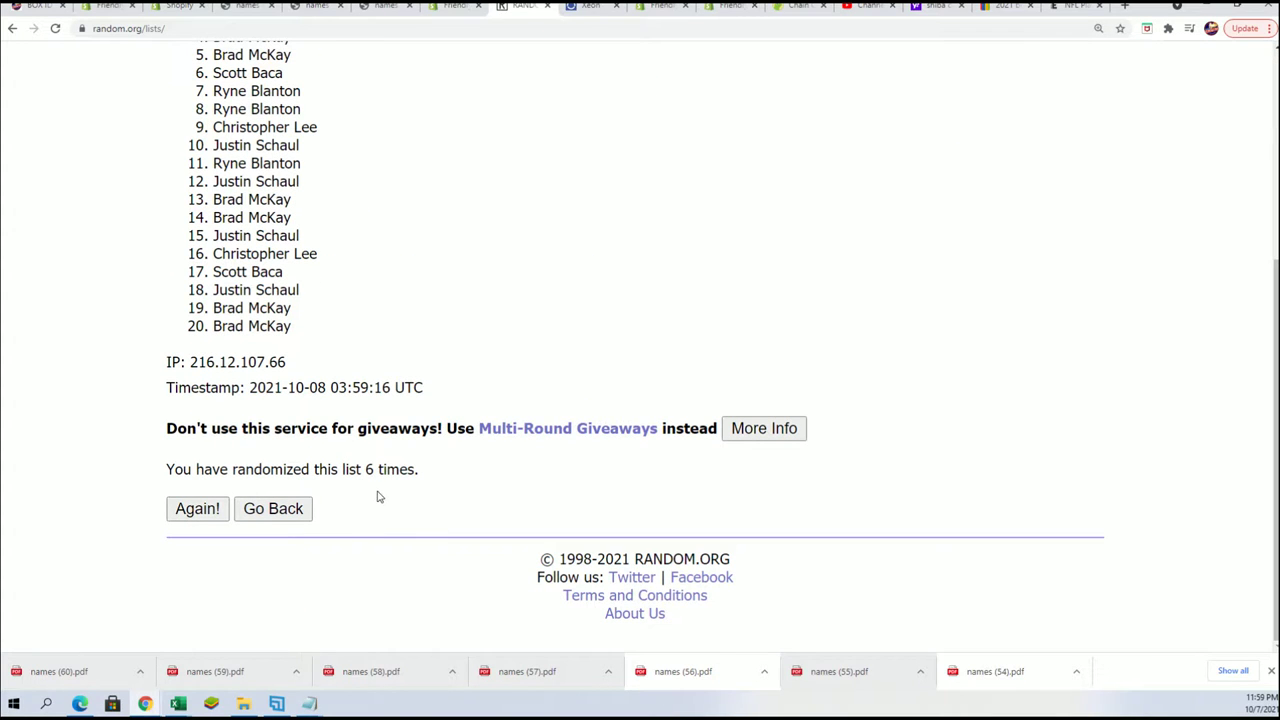
{"action": "left_click", "coordinate": [197, 510]}
- Copy all 20 owner names from the final randomized list
{"action": "scroll", "coordinate": [337, 277], "scroll_direction": "down", "scroll_amount": 2}
{"action": "left_click_drag", "start_coordinate": [192, 172], "coordinate": [352, 528]}
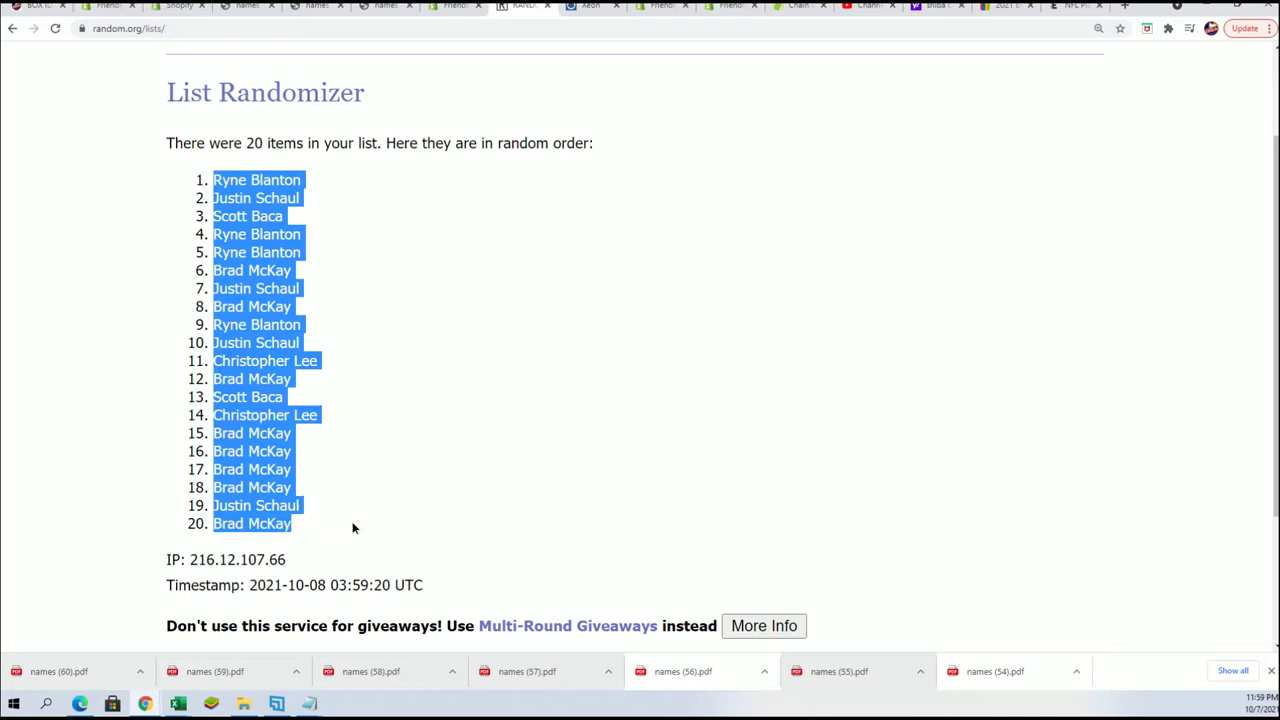
{"action": "right_click", "coordinate": [250, 453]}
{"action": "left_click", "coordinate": [270, 456]}
{"action": "scroll", "coordinate": [400, 510], "scroll_direction": "down", "scroll_amount": 2}
{"action": "scroll", "coordinate": [378, 493], "scroll_direction": "up", "scroll_amount": 2}
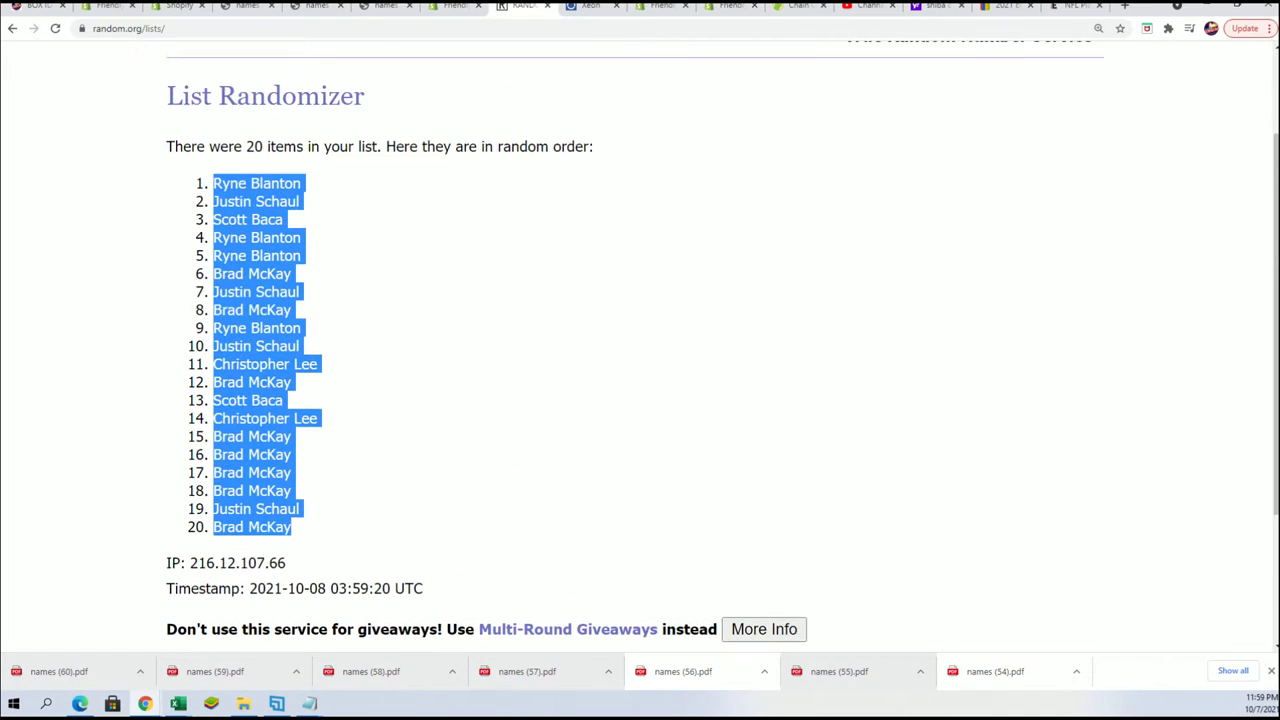
- Switch to the Excel MASTER LIST workbook and paste the names as unformatted text under OWNERS from cell A2 of the DIVISIONS sheet
{"action": "key", "text": "alt+Tab"}
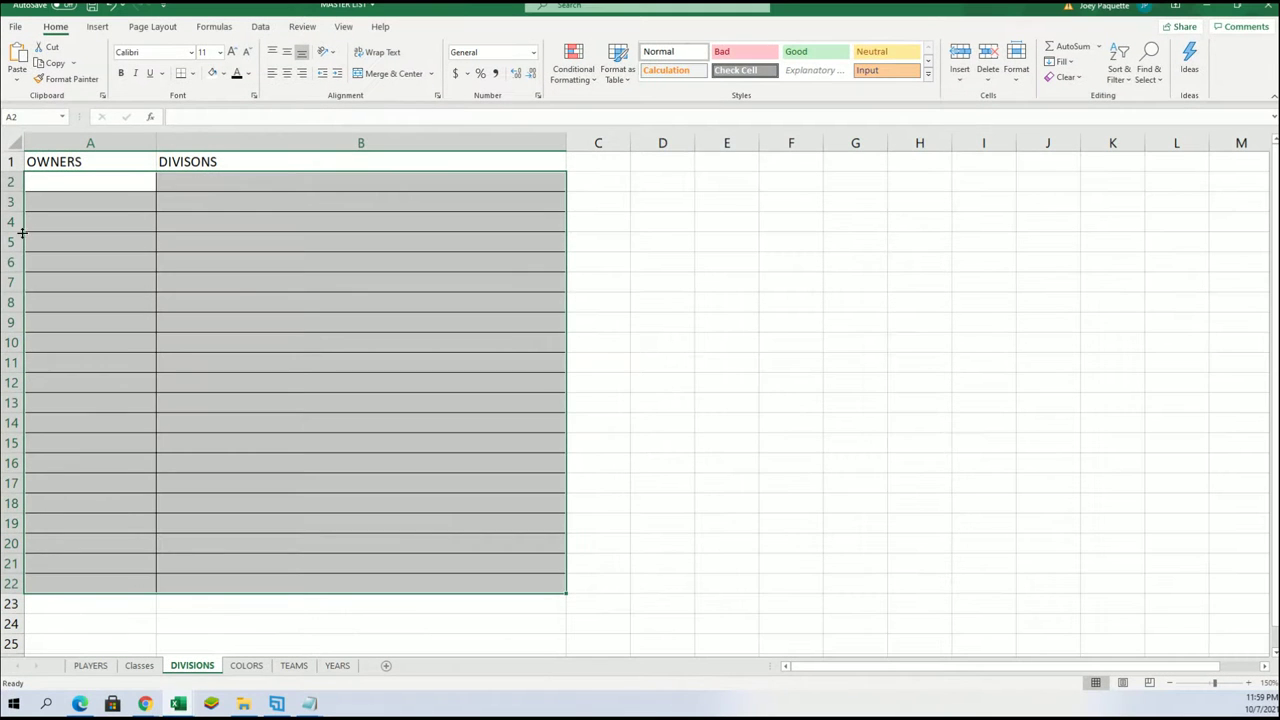
{"action": "right_click", "coordinate": [45, 180]}
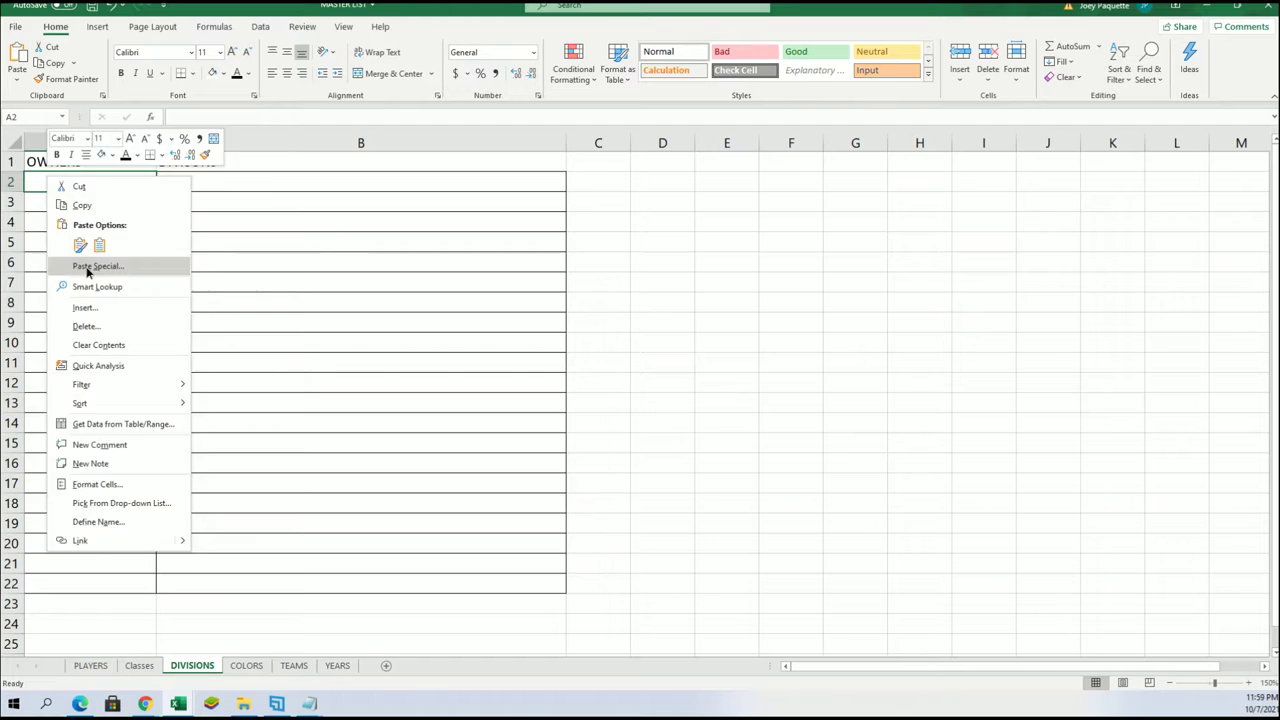
{"action": "left_click", "coordinate": [86, 266]}
{"action": "left_click", "coordinate": [20, 188]}
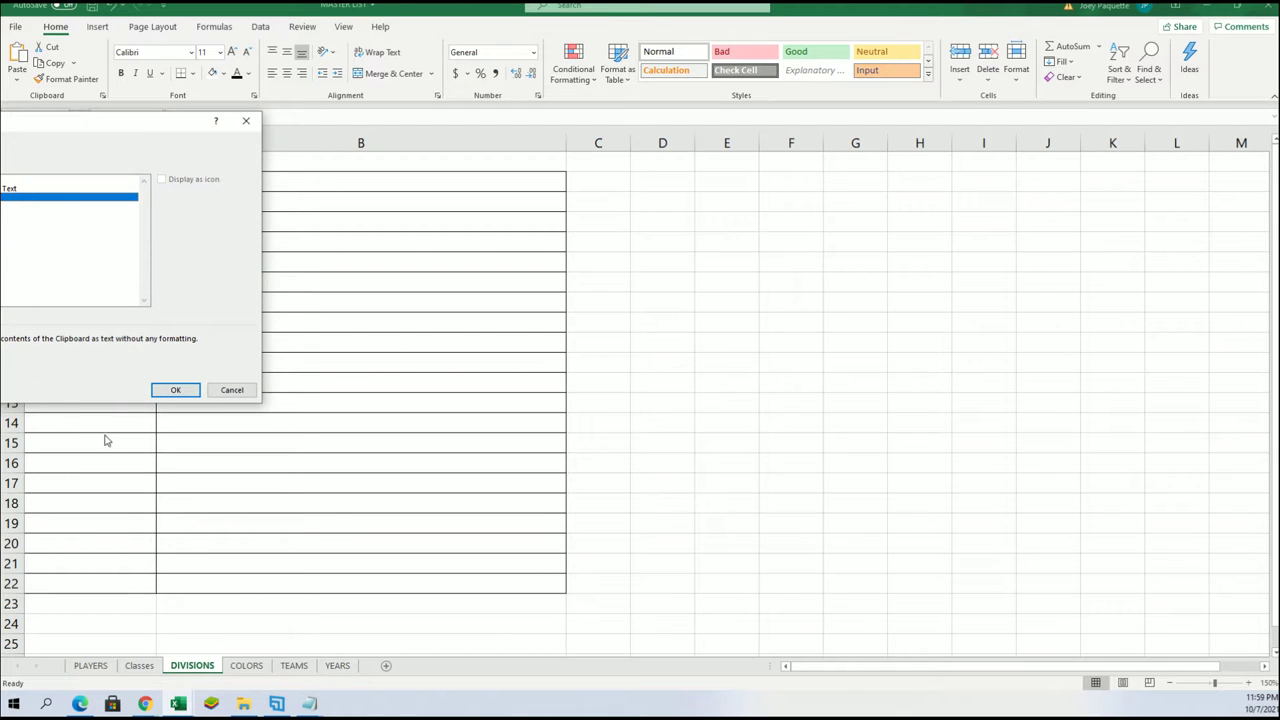
{"action": "left_click", "coordinate": [175, 390]}
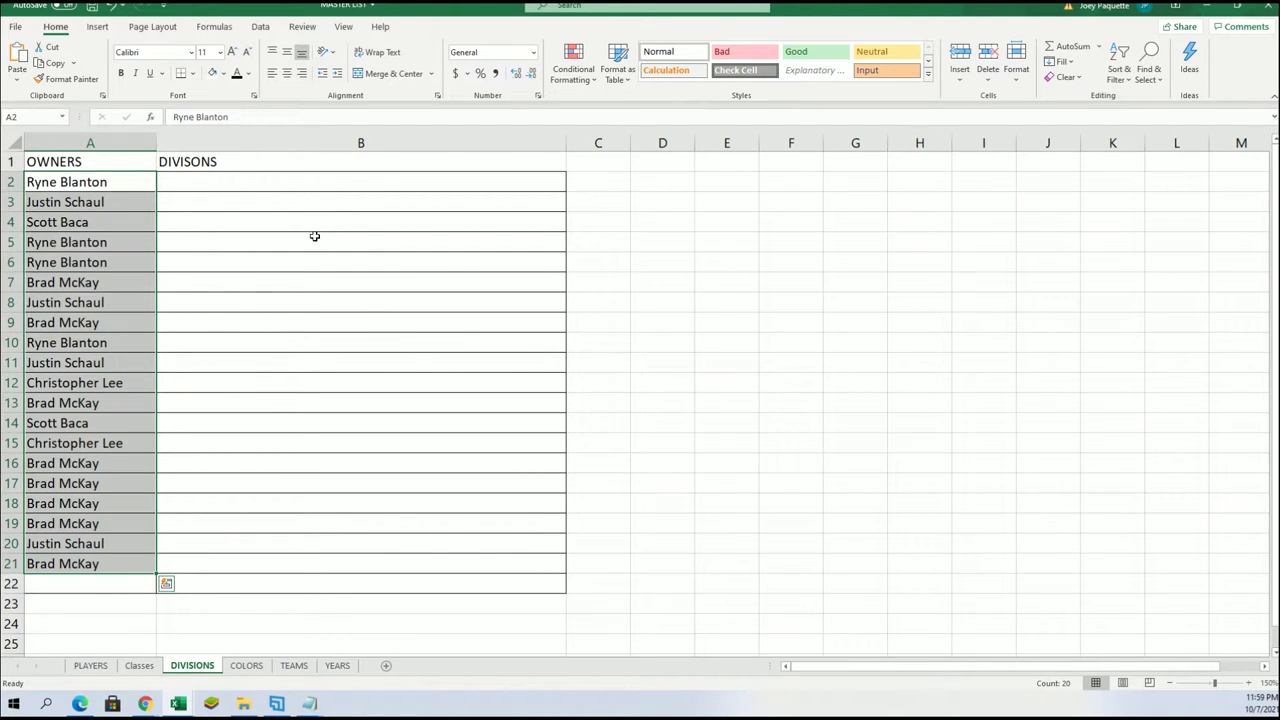
- Narrow the OWNERS column slightly and select cell B2 under the DIVISONS heading
{"action": "left_click", "coordinate": [212, 181]}
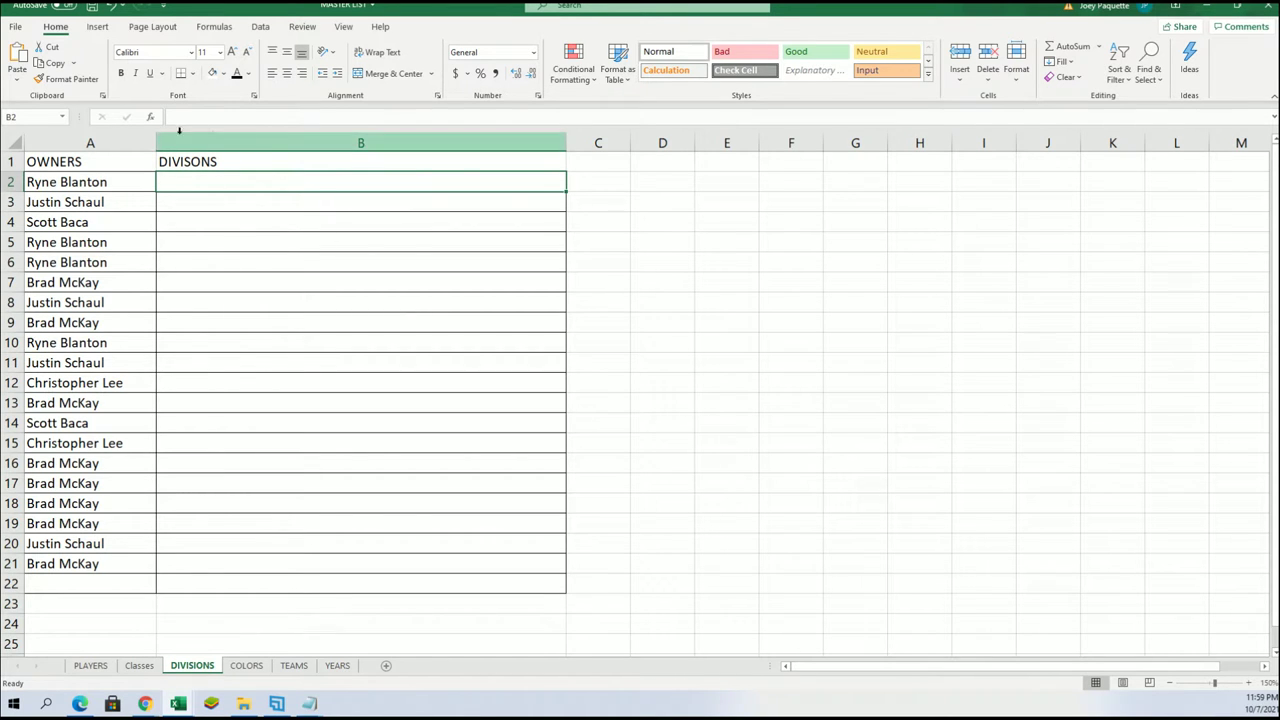
{"action": "left_click", "coordinate": [88, 143]}
{"action": "left_click_drag", "start_coordinate": [155, 143], "coordinate": [141, 143]}
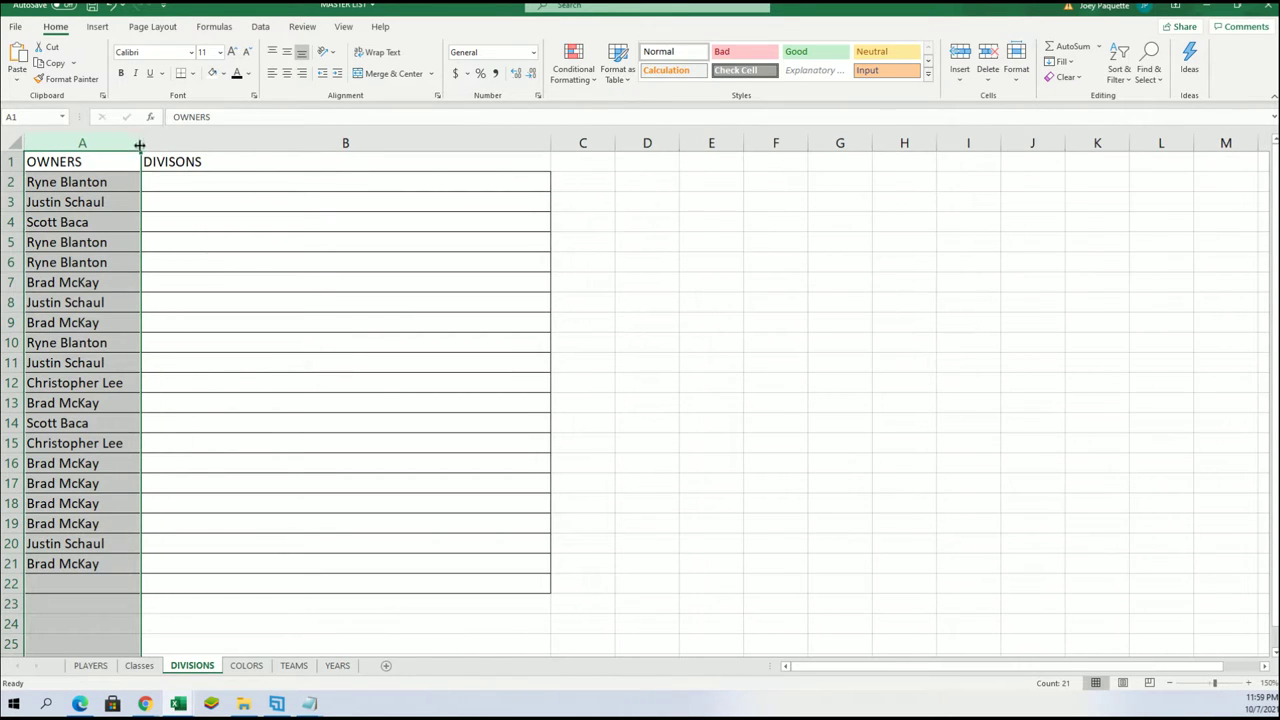
{"action": "left_click_drag", "start_coordinate": [180, 266], "coordinate": [174, 183]}
{"action": "left_click", "coordinate": [174, 183]}
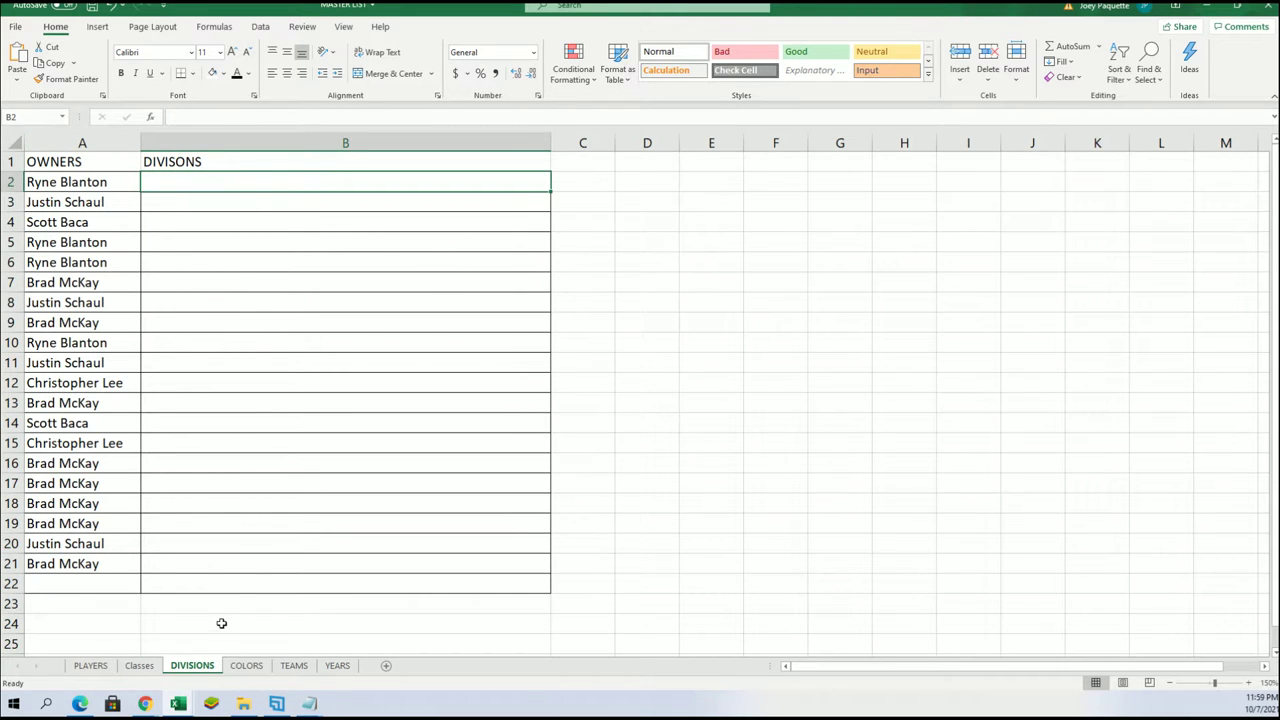
- Select the blank division cells B2:B21 and restore the Excel window to a smaller size over the browser
{"action": "left_click", "coordinate": [186, 164]}
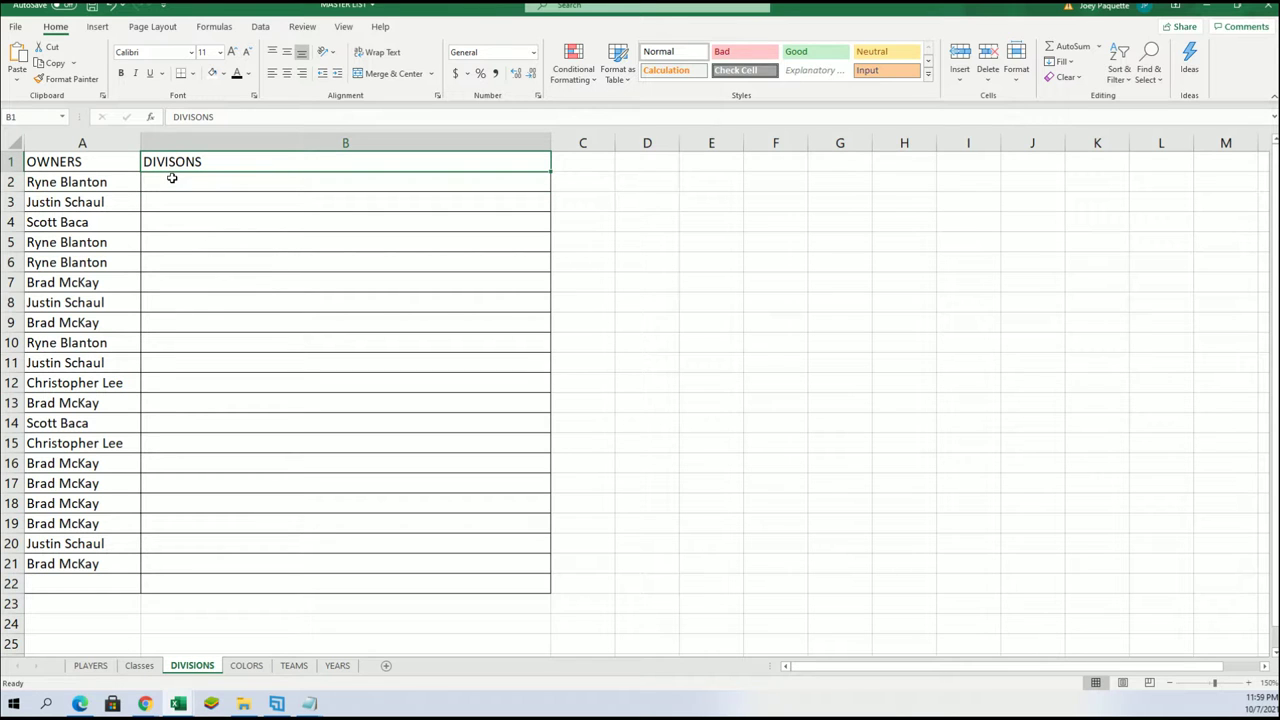
{"action": "left_click_drag", "start_coordinate": [171, 176], "coordinate": [213, 560]}
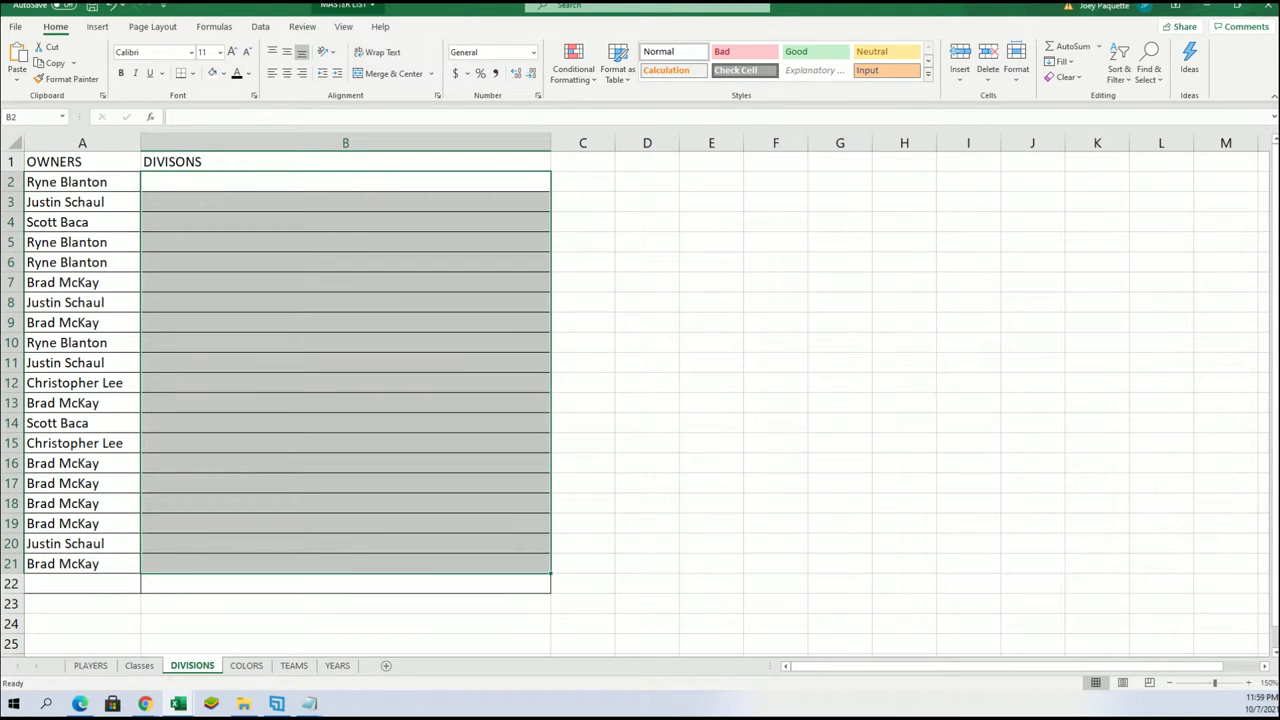
{"action": "left_click_drag", "start_coordinate": [345, 6], "coordinate": [660, 29]}
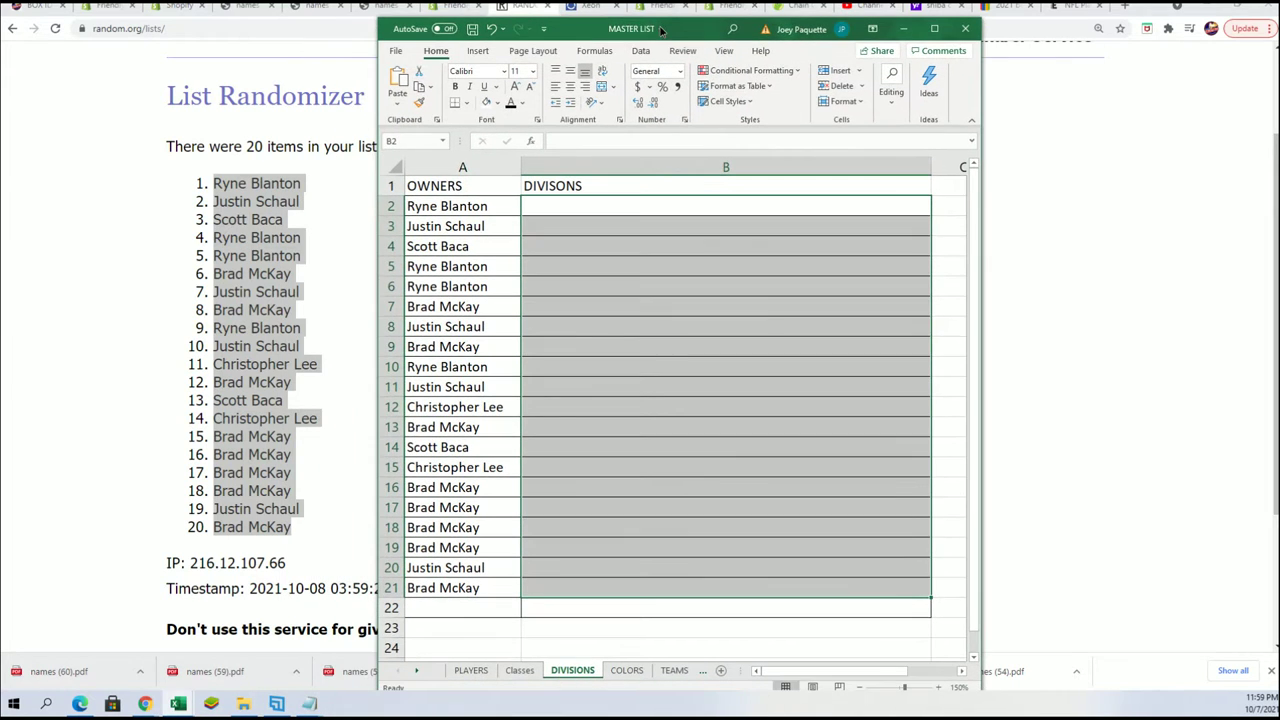
{"action": "double_click", "coordinate": [591, 14]}
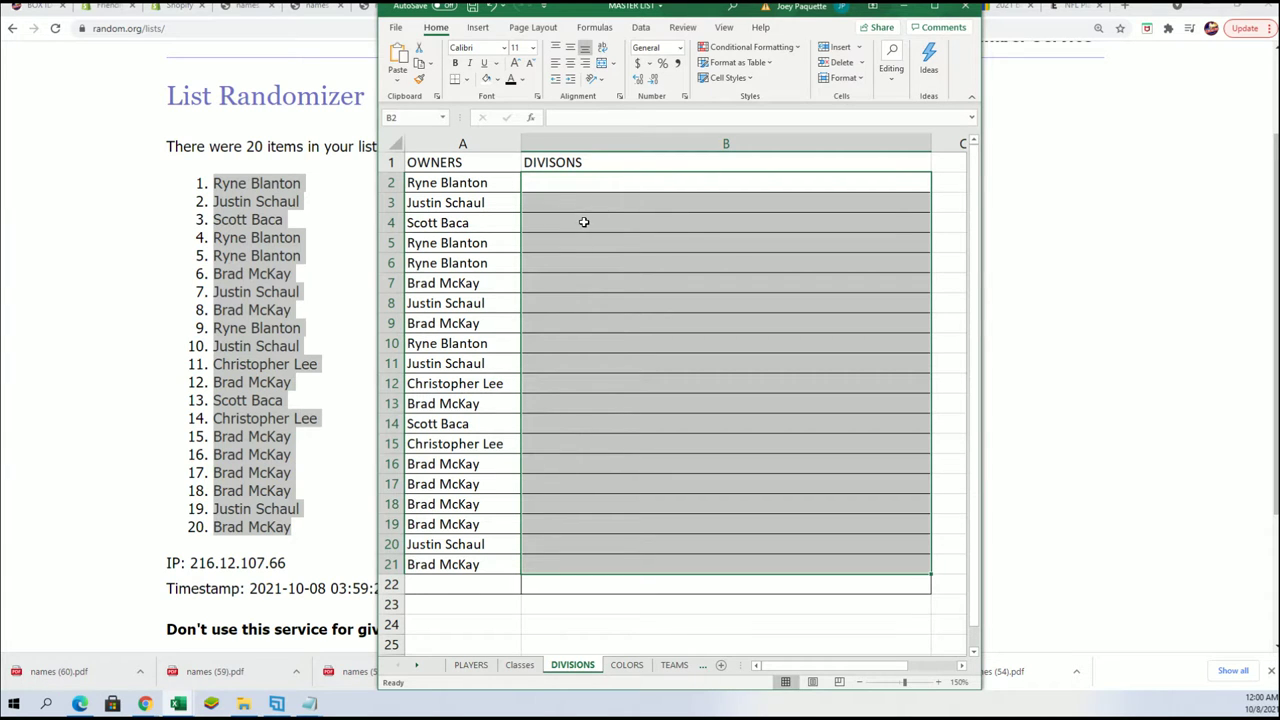
- Switch to the browser and open a blank List Randomizer form on RANDOM.ORG
{"action": "left_click", "coordinate": [54, 236]}
{"action": "scroll", "coordinate": [366, 287], "scroll_direction": "up", "scroll_amount": 2}
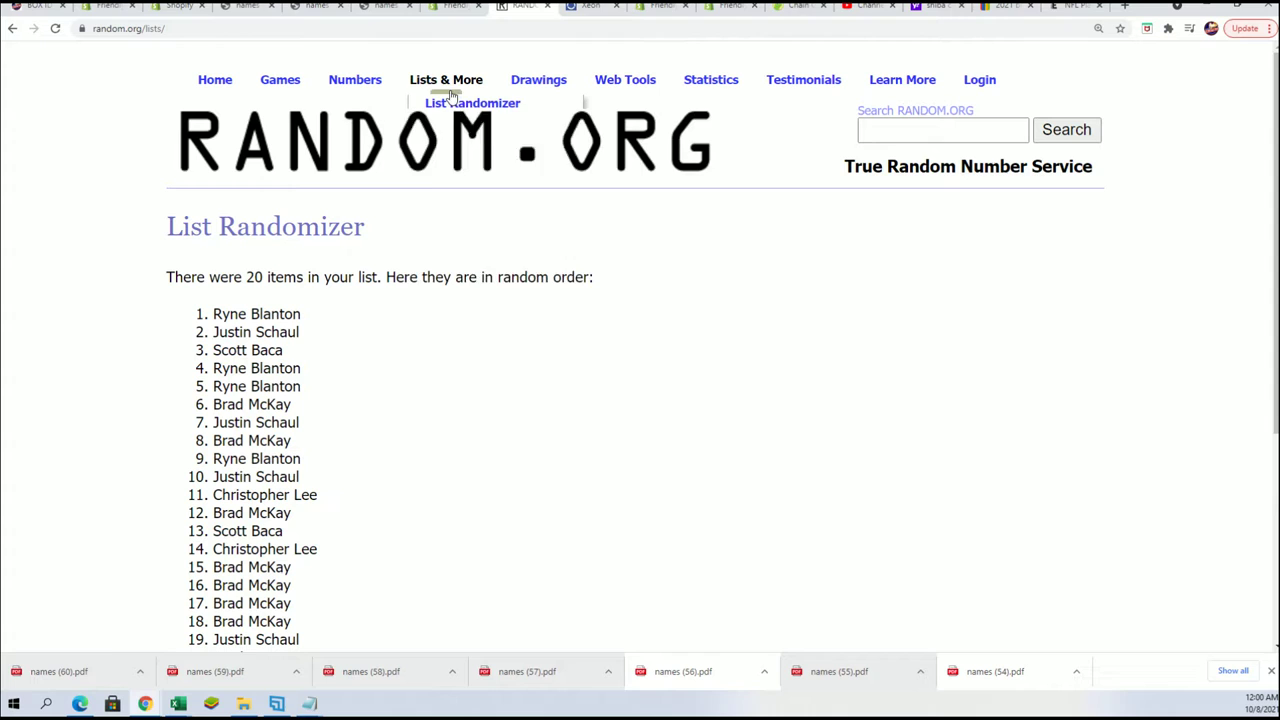
{"action": "left_click", "coordinate": [462, 105]}
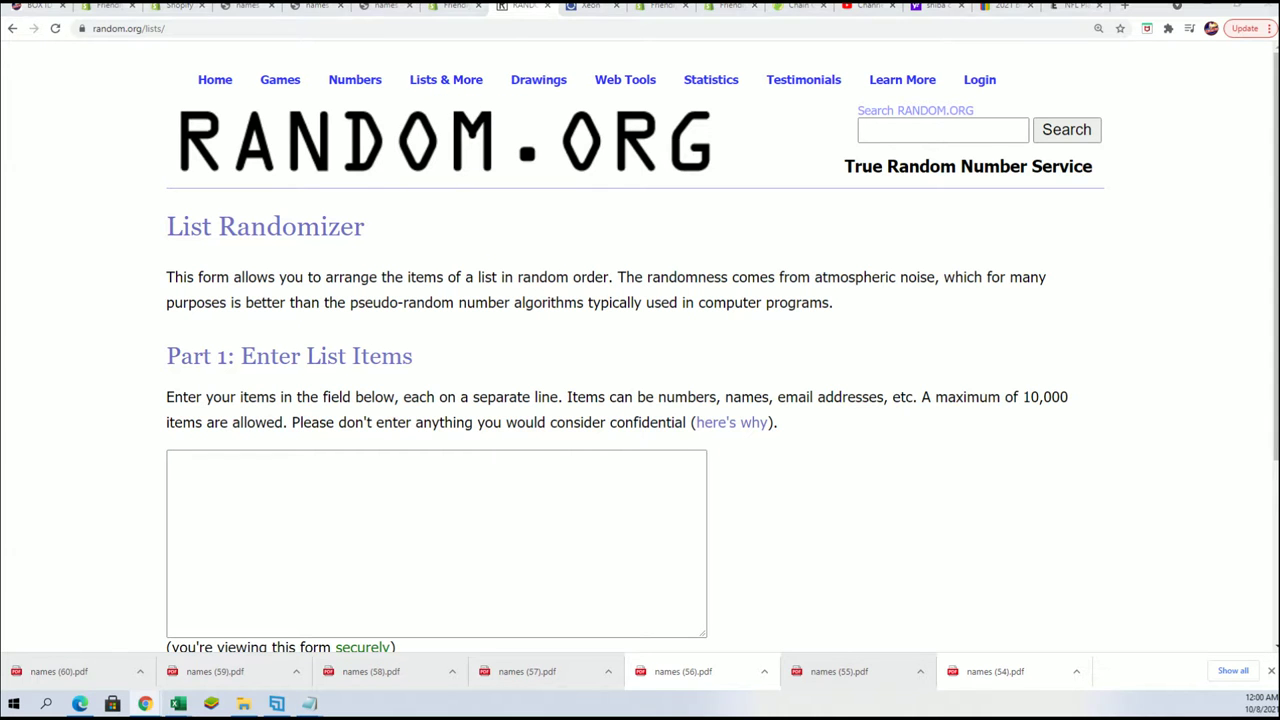
- Copy the 20 division lines, NFC EAST through NL West, from Notepad into the List Randomizer's items field
{"action": "key", "text": "alt+Tab"}
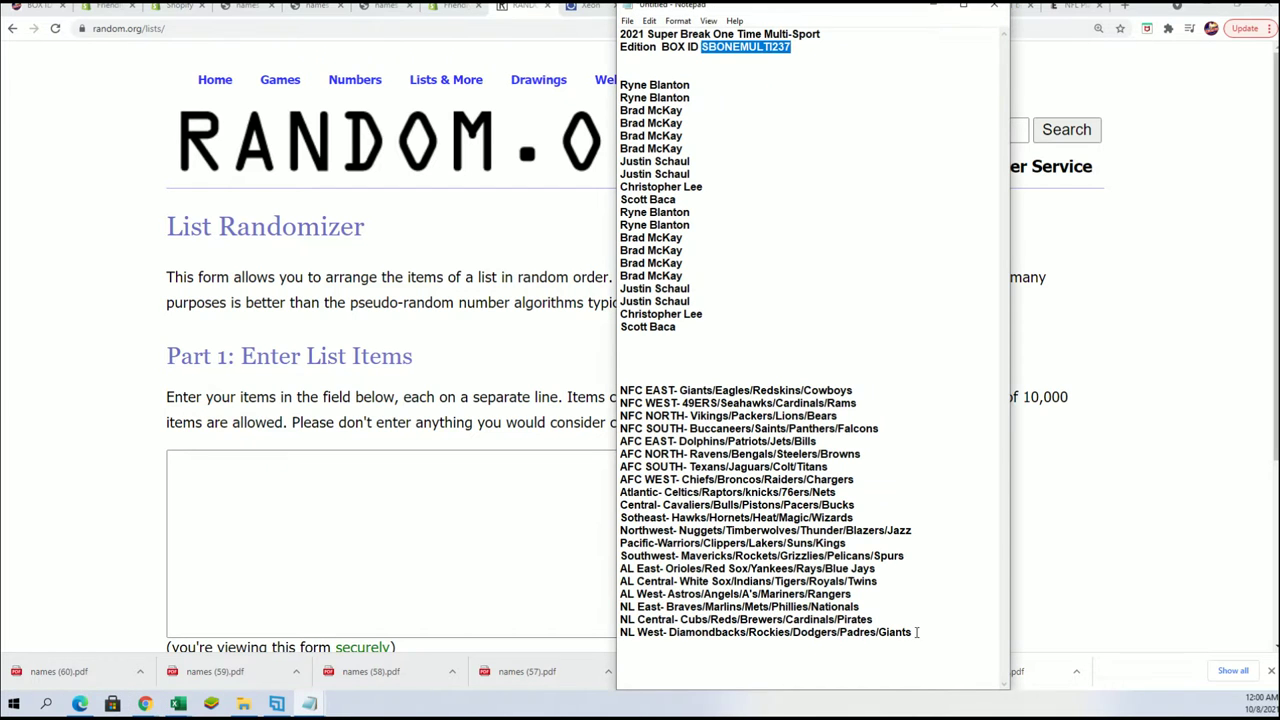
{"action": "left_click_drag", "start_coordinate": [915, 632], "coordinate": [620, 390]}
{"action": "right_click", "coordinate": [686, 434]}
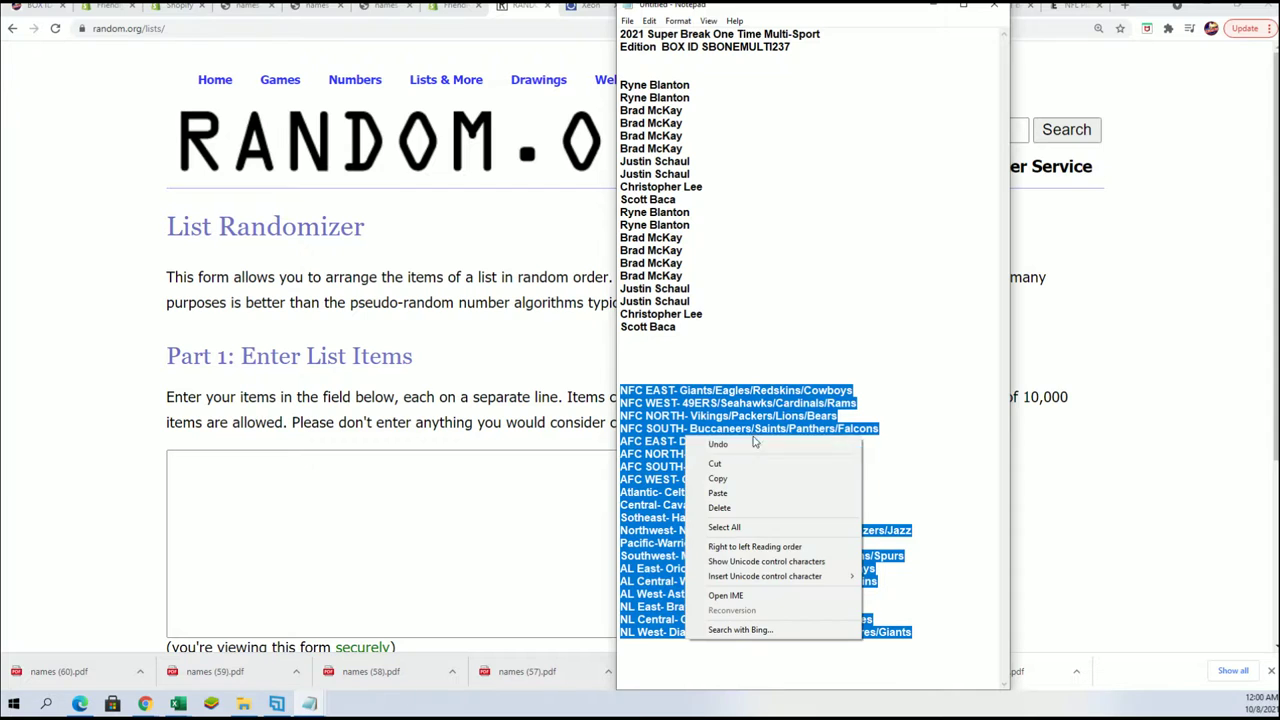
{"action": "left_click", "coordinate": [728, 478]}
{"action": "left_click", "coordinate": [233, 499]}
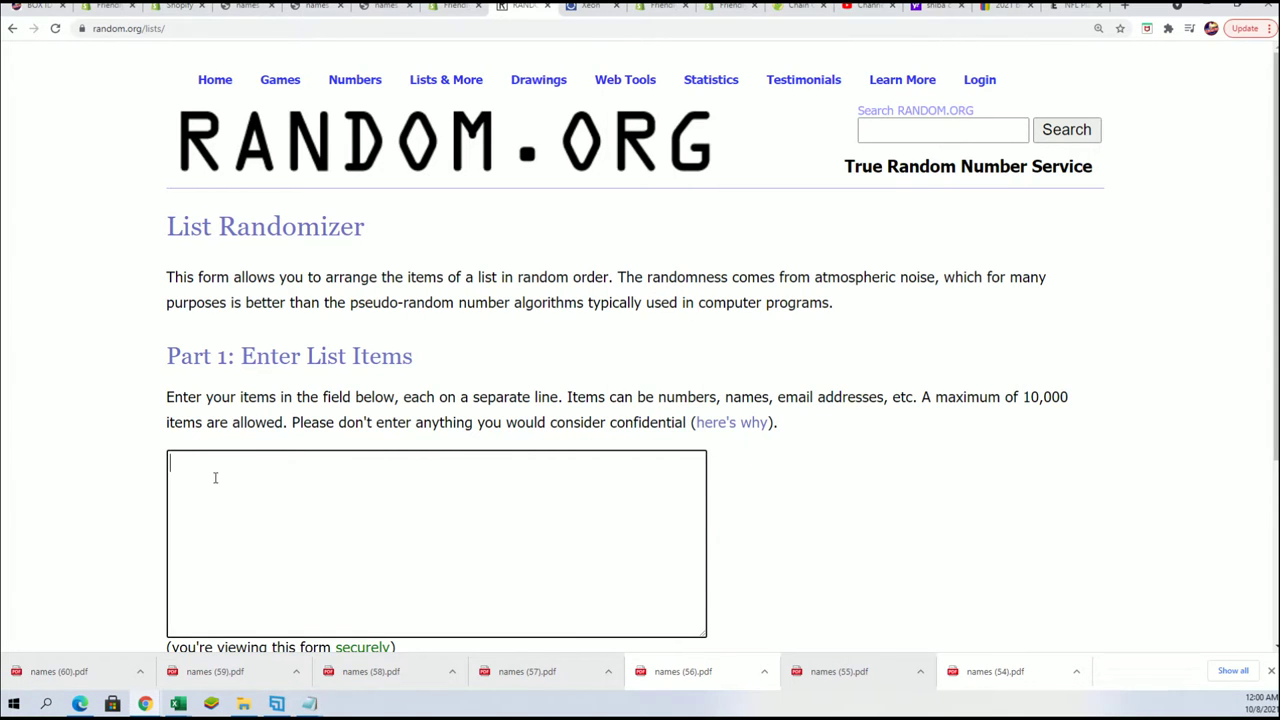
{"action": "right_click", "coordinate": [216, 477]}
{"action": "left_click", "coordinate": [300, 586]}
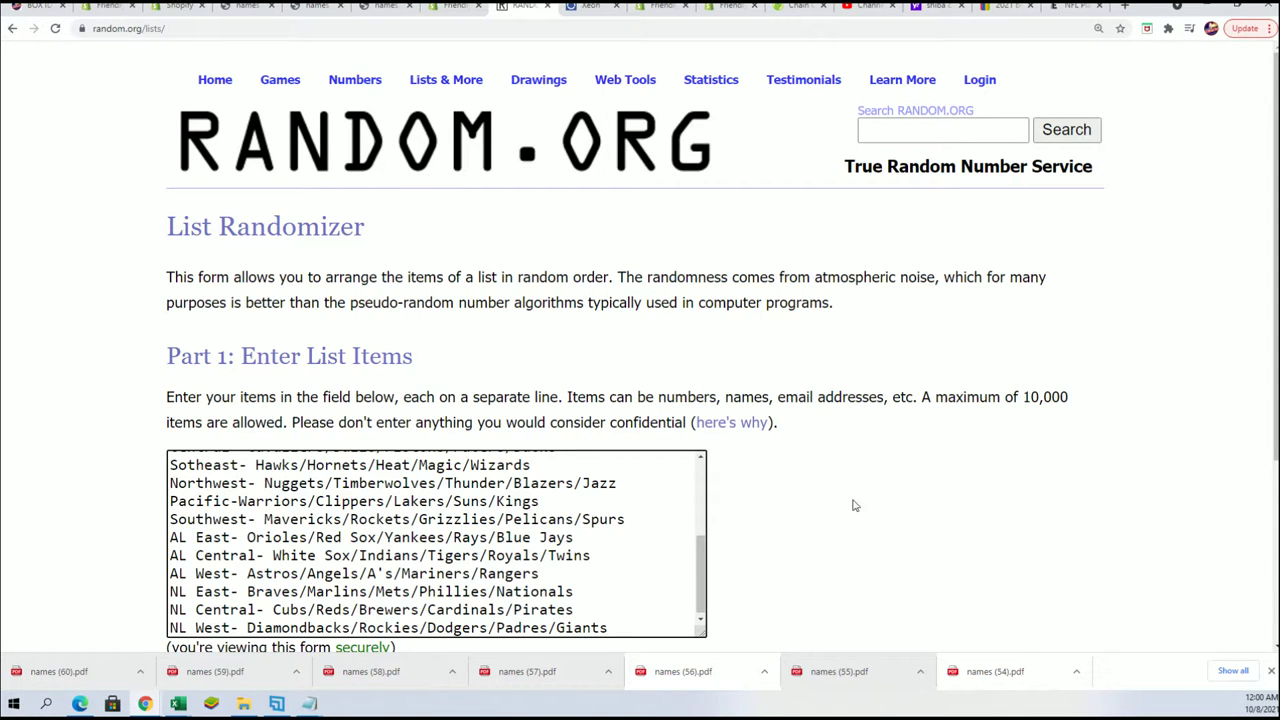
- Randomize the division list seven times
{"action": "scroll", "coordinate": [751, 563], "scroll_direction": "down", "scroll_amount": 3}
{"action": "left_click", "coordinate": [191, 513]}
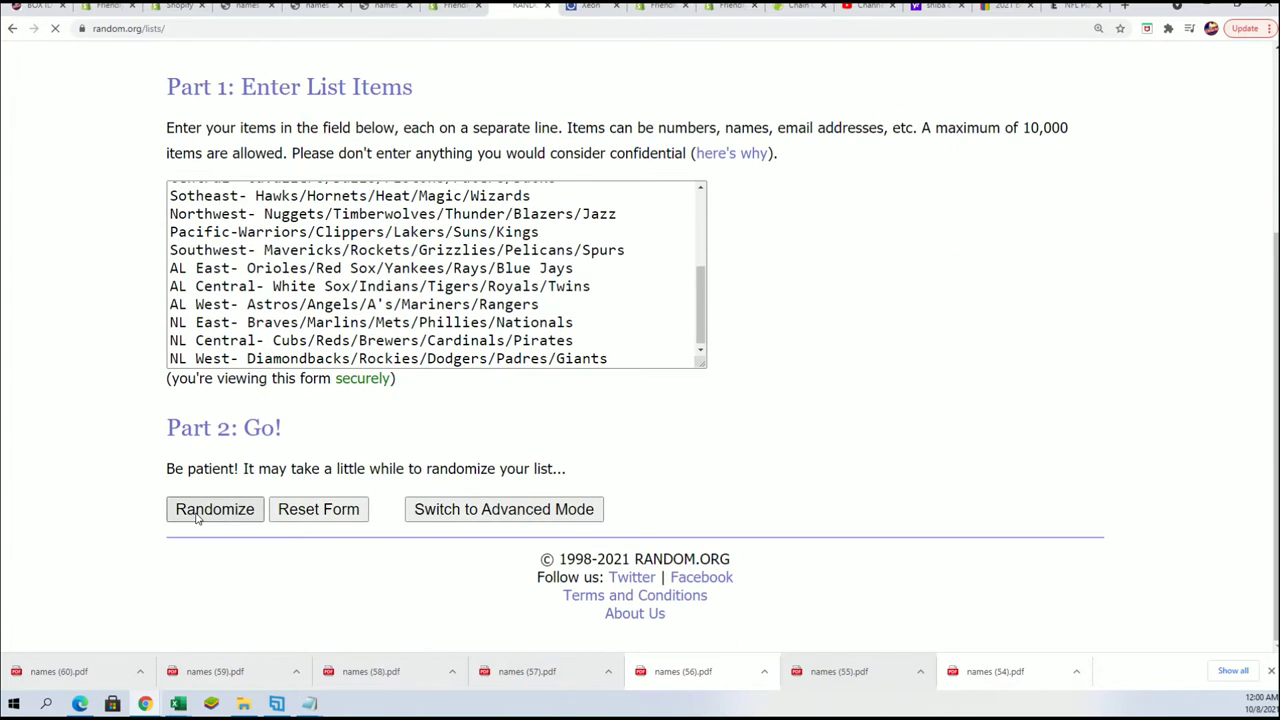
{"action": "scroll", "coordinate": [195, 513], "scroll_direction": "down", "scroll_amount": 2}
{"action": "left_click", "coordinate": [199, 508]}
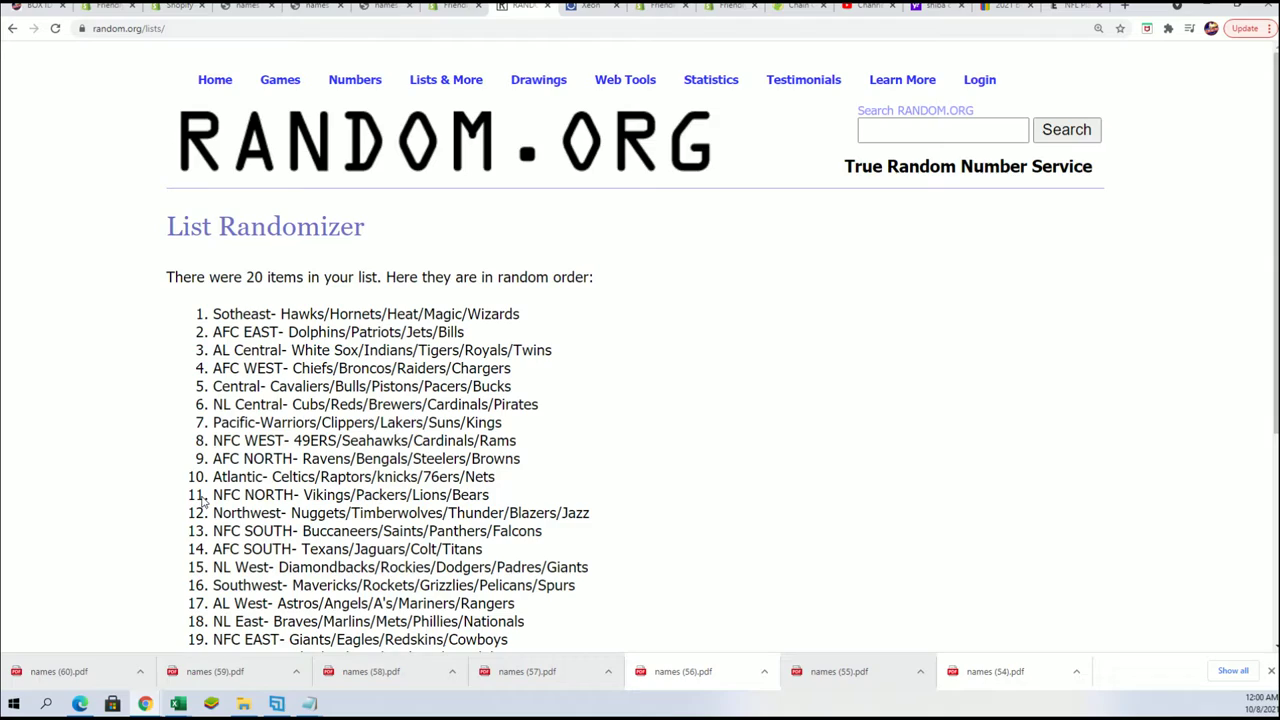
{"action": "scroll", "coordinate": [203, 508], "scroll_direction": "down", "scroll_amount": 3}
{"action": "left_click", "coordinate": [197, 510]}
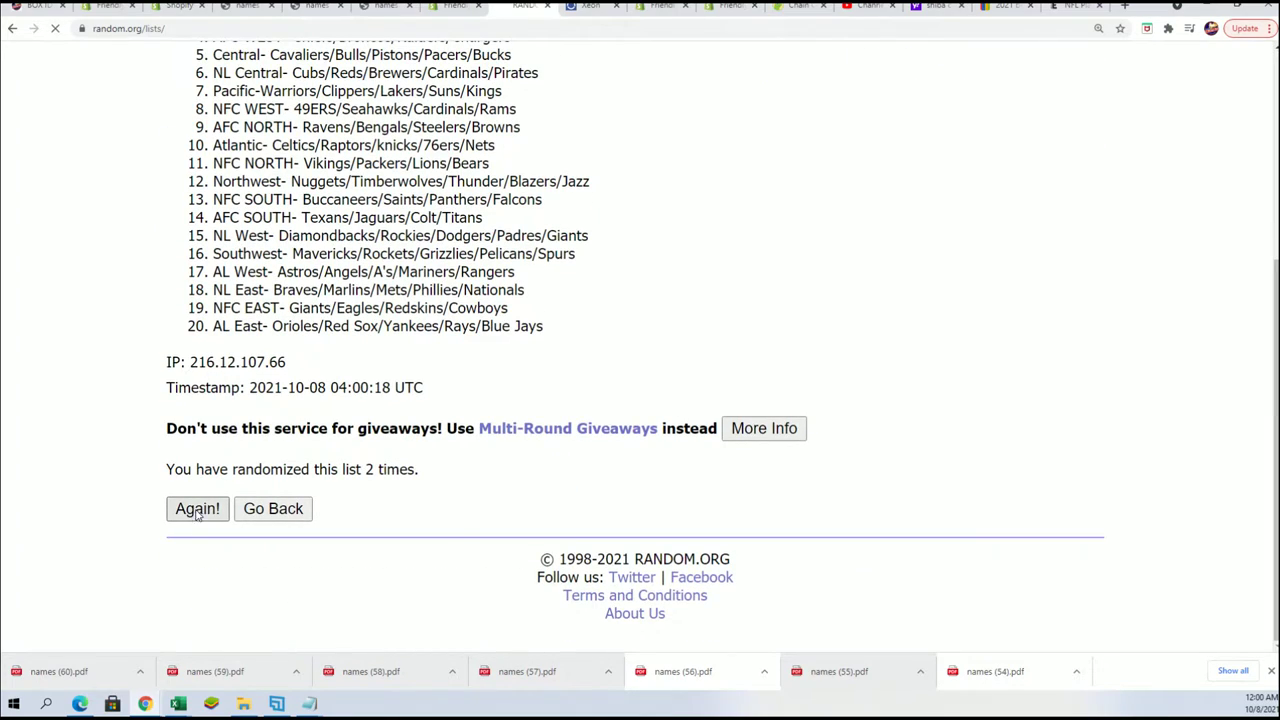
{"action": "left_click", "coordinate": [197, 508]}
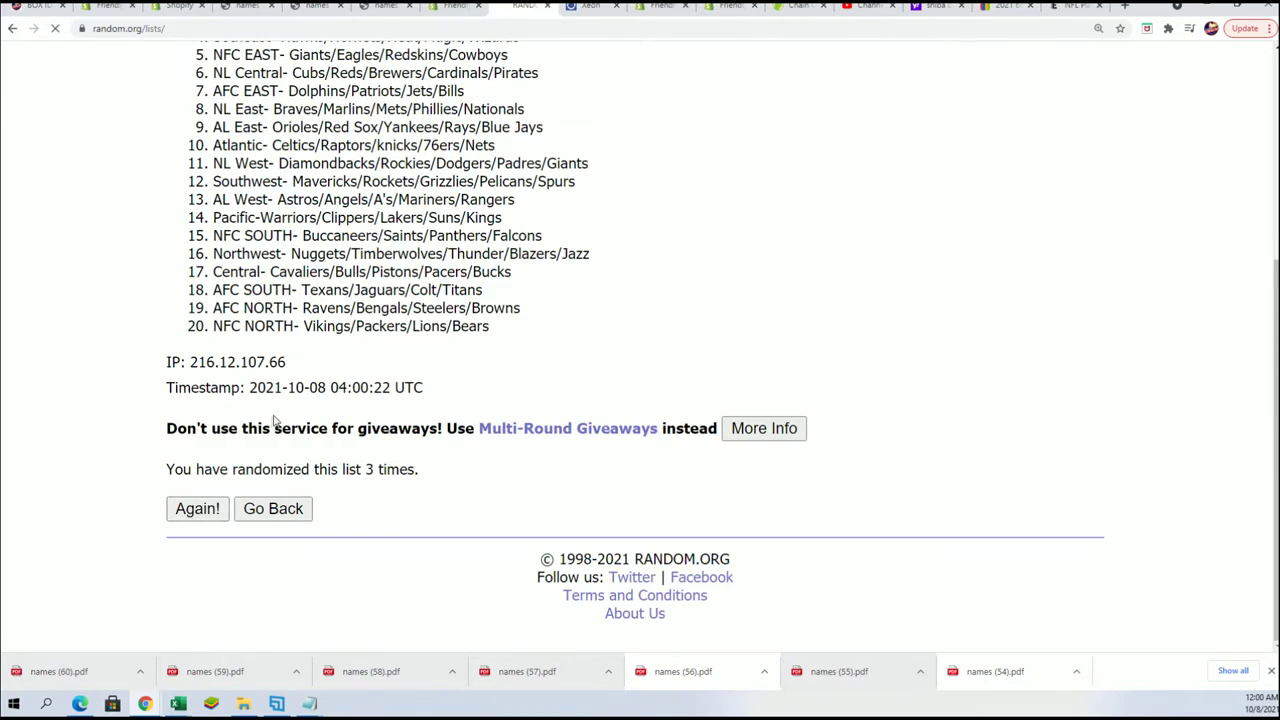
{"action": "scroll", "coordinate": [280, 445], "scroll_direction": "down", "scroll_amount": 5}
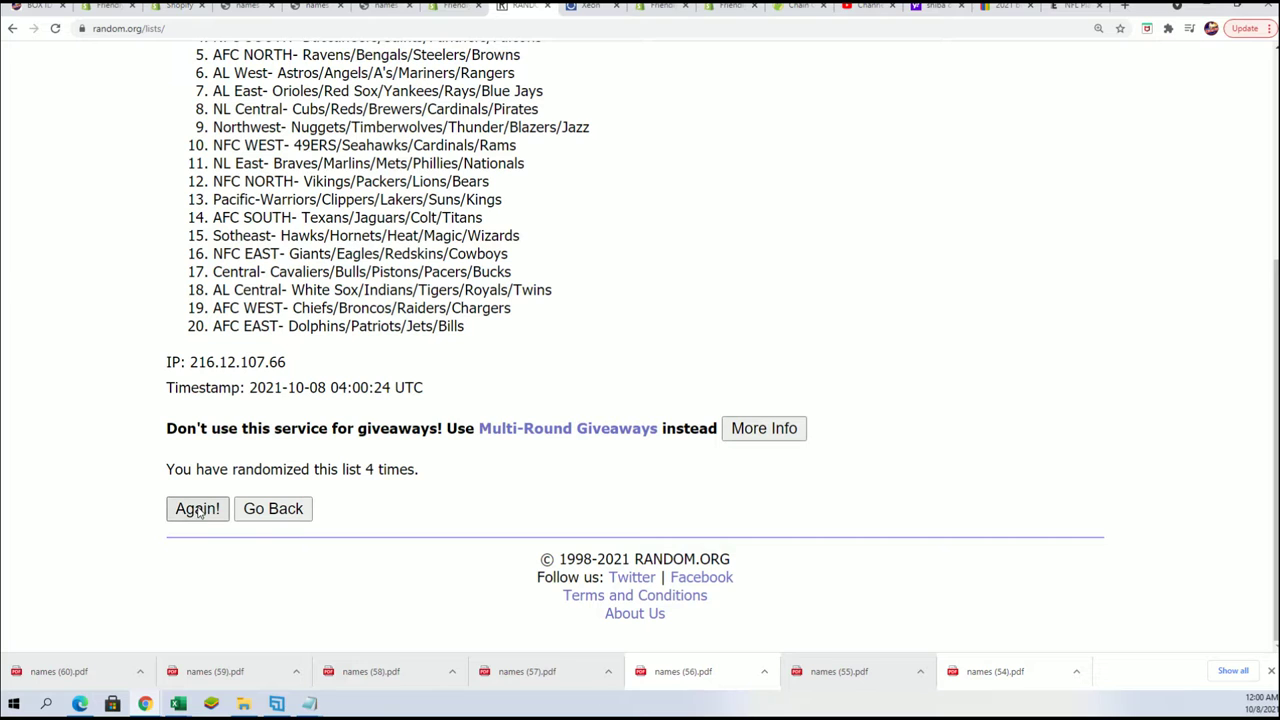
{"action": "left_click", "coordinate": [197, 510]}
{"action": "scroll", "coordinate": [380, 497], "scroll_direction": "down", "scroll_amount": 5}
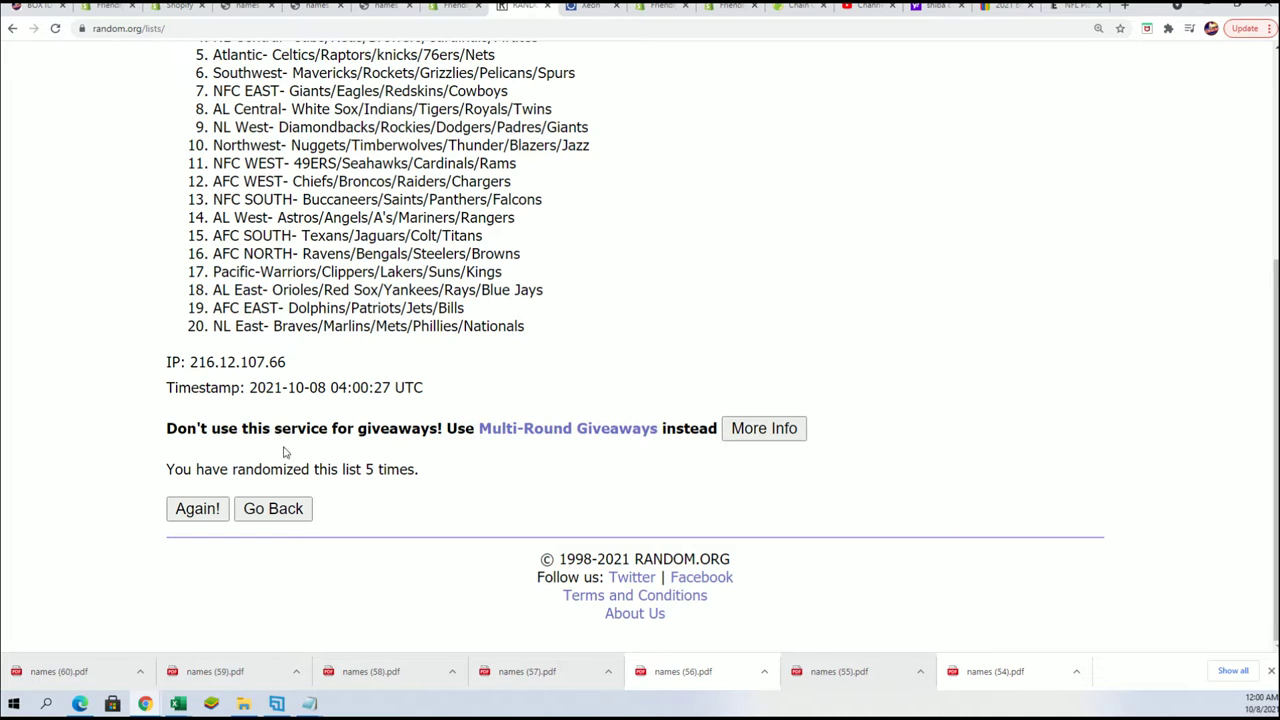
{"action": "left_click", "coordinate": [195, 506]}
{"action": "scroll", "coordinate": [400, 462], "scroll_direction": "down", "scroll_amount": 2}
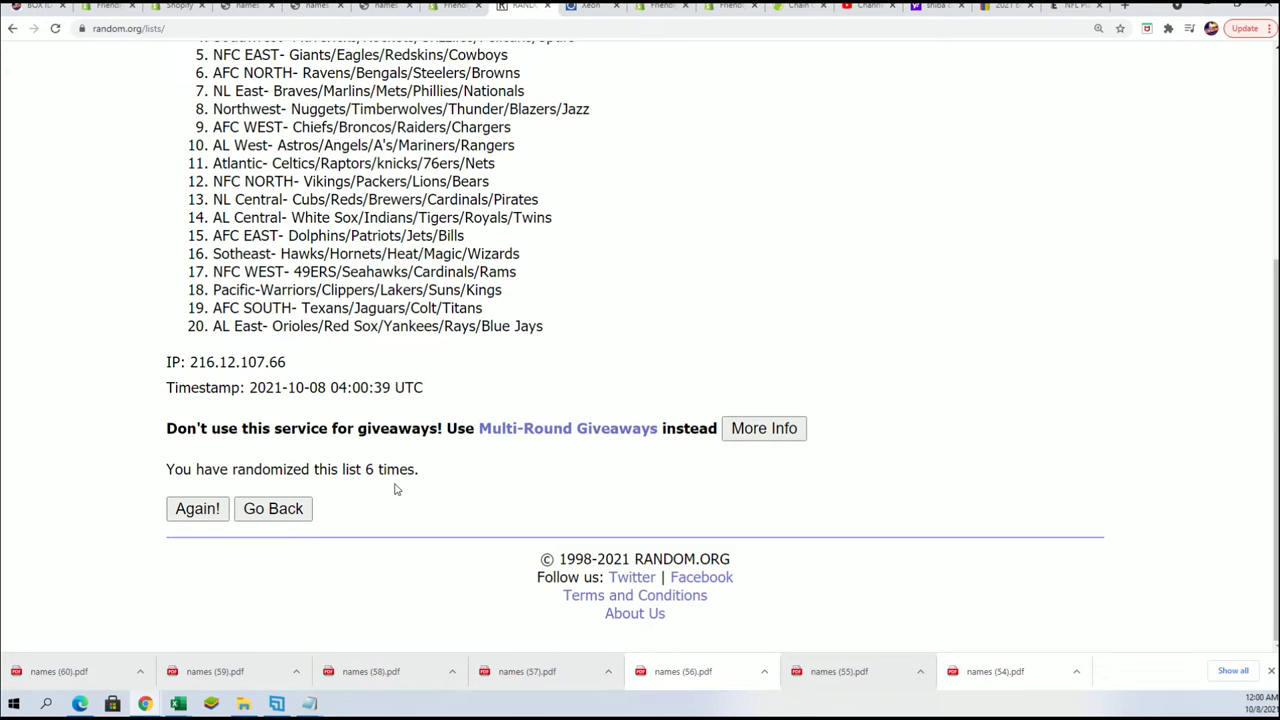
{"action": "left_click", "coordinate": [190, 509]}
- Copy all 20 divisions from the final randomized list and check the number of randomizations below it
{"action": "scroll", "coordinate": [200, 216], "scroll_direction": "down", "scroll_amount": 1}
{"action": "left_click_drag", "start_coordinate": [208, 176], "coordinate": [577, 527]}
{"action": "right_click", "coordinate": [438, 446]}
{"action": "left_click", "coordinate": [460, 462]}
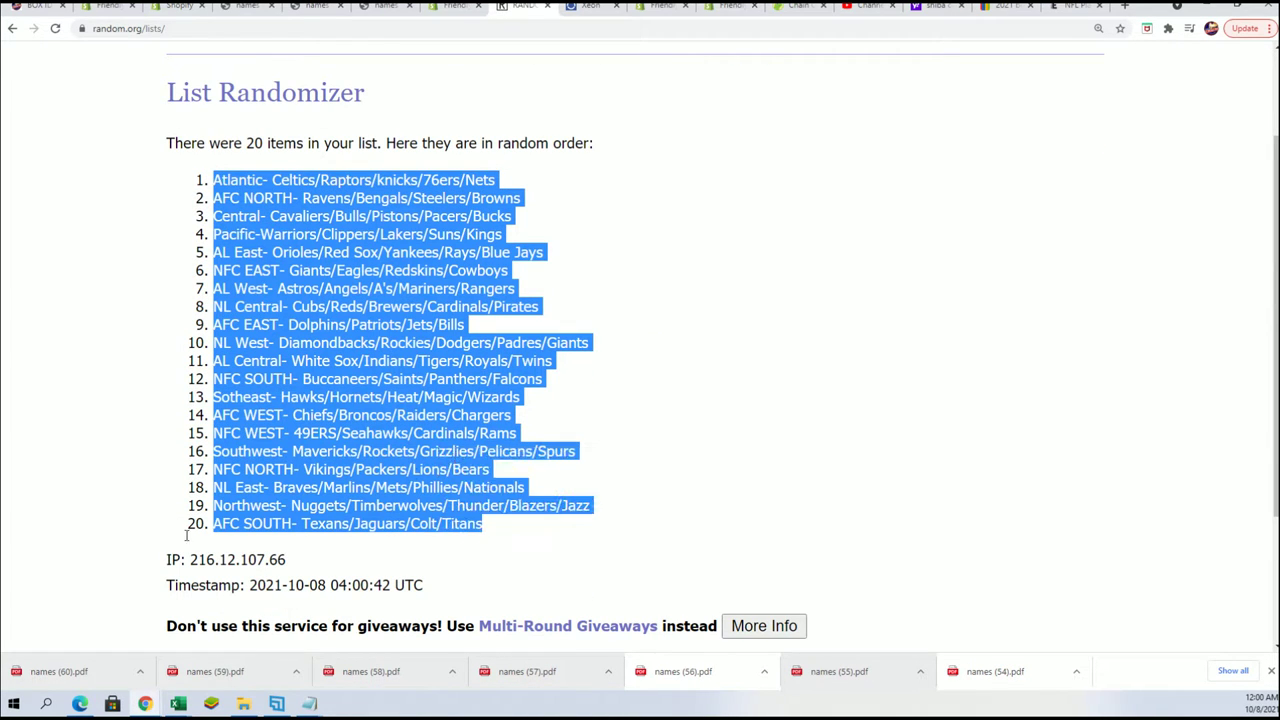
{"action": "scroll", "coordinate": [433, 363], "scroll_direction": "down", "scroll_amount": 2}
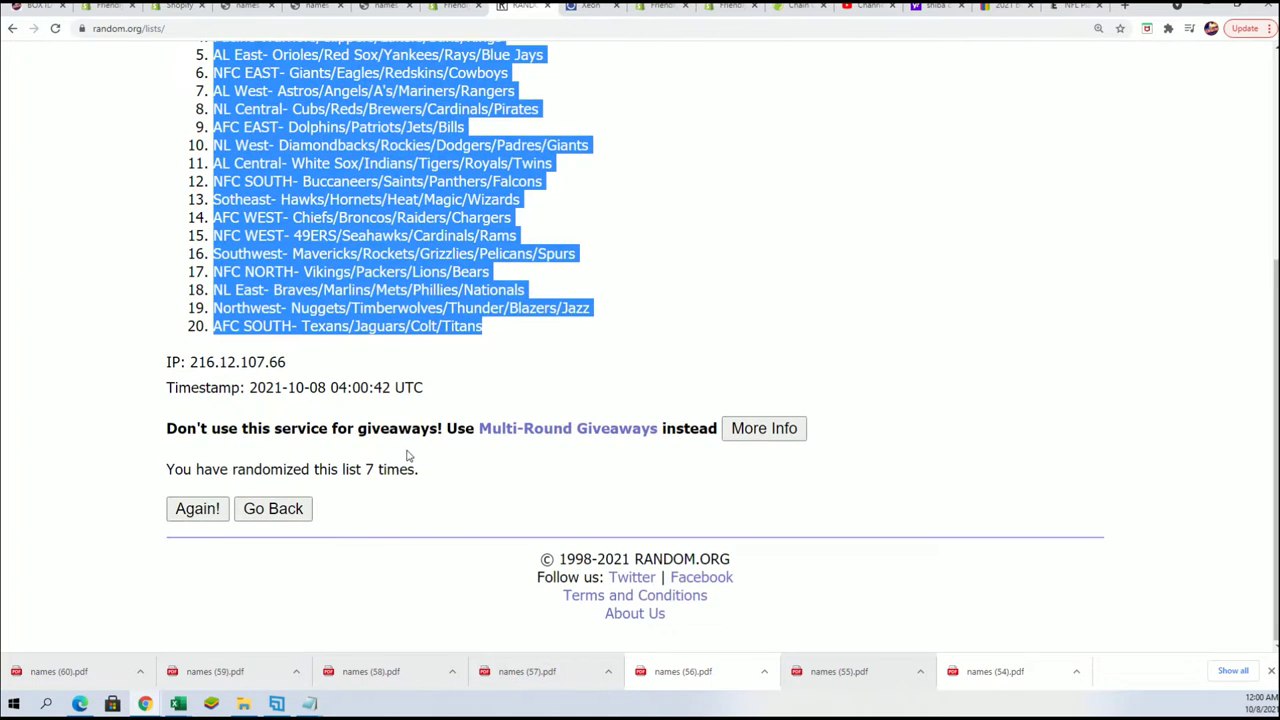
- Switch to Excel, paste the randomized divisions as plain text into the DIVISIONS sheet starting at B2, and maximize the workbook window
{"action": "scroll", "coordinate": [423, 514], "scroll_direction": "up", "scroll_amount": 3}
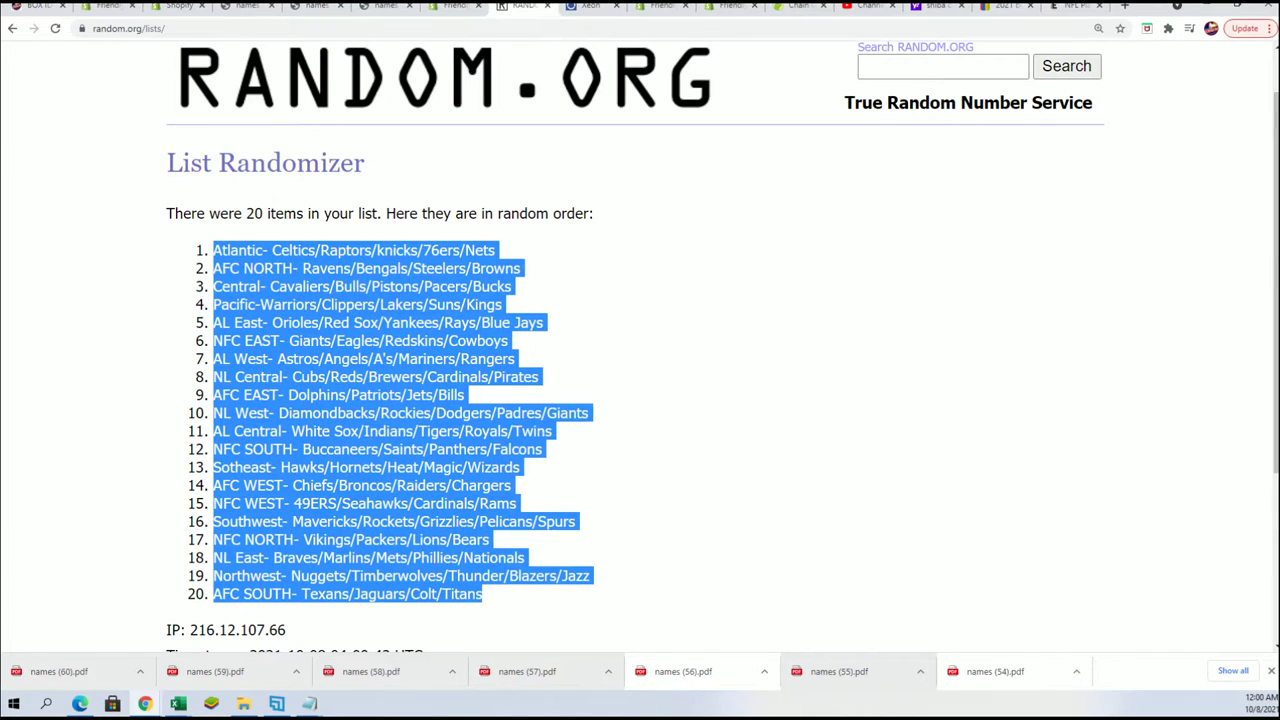
{"action": "key", "text": "alt+Tab"}
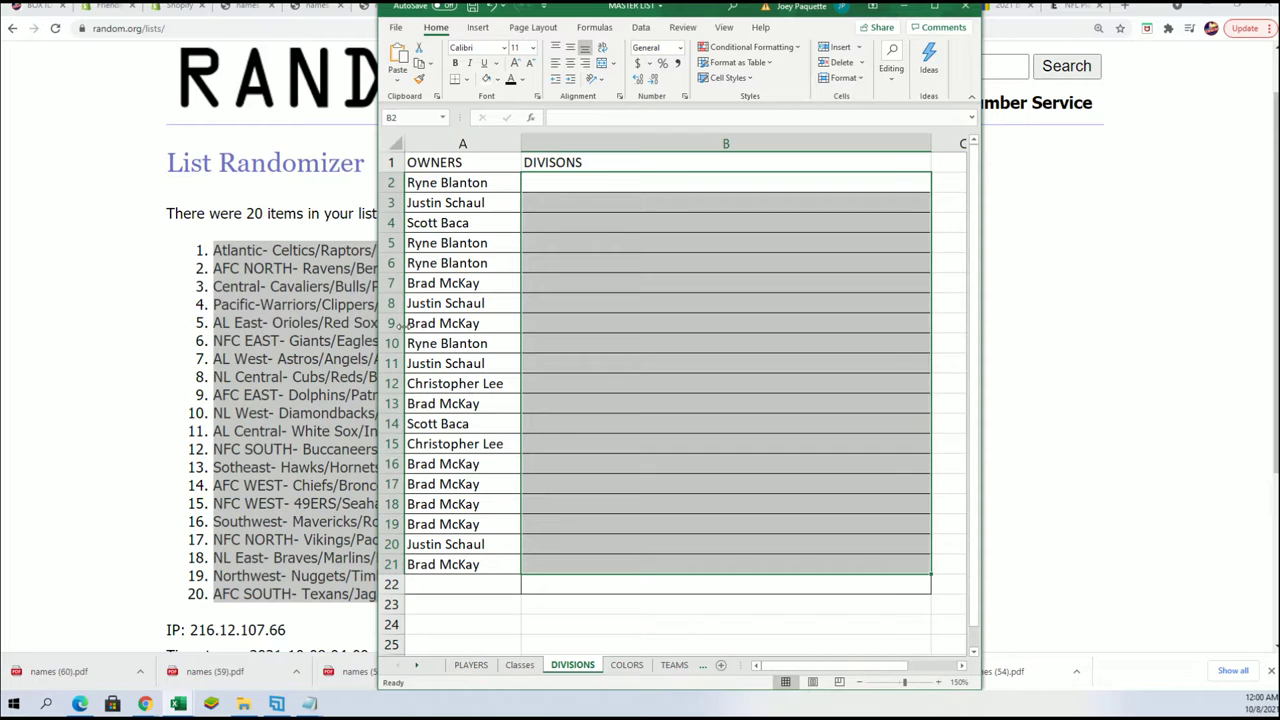
{"action": "left_click", "coordinate": [538, 182]}
{"action": "right_click", "coordinate": [540, 180]}
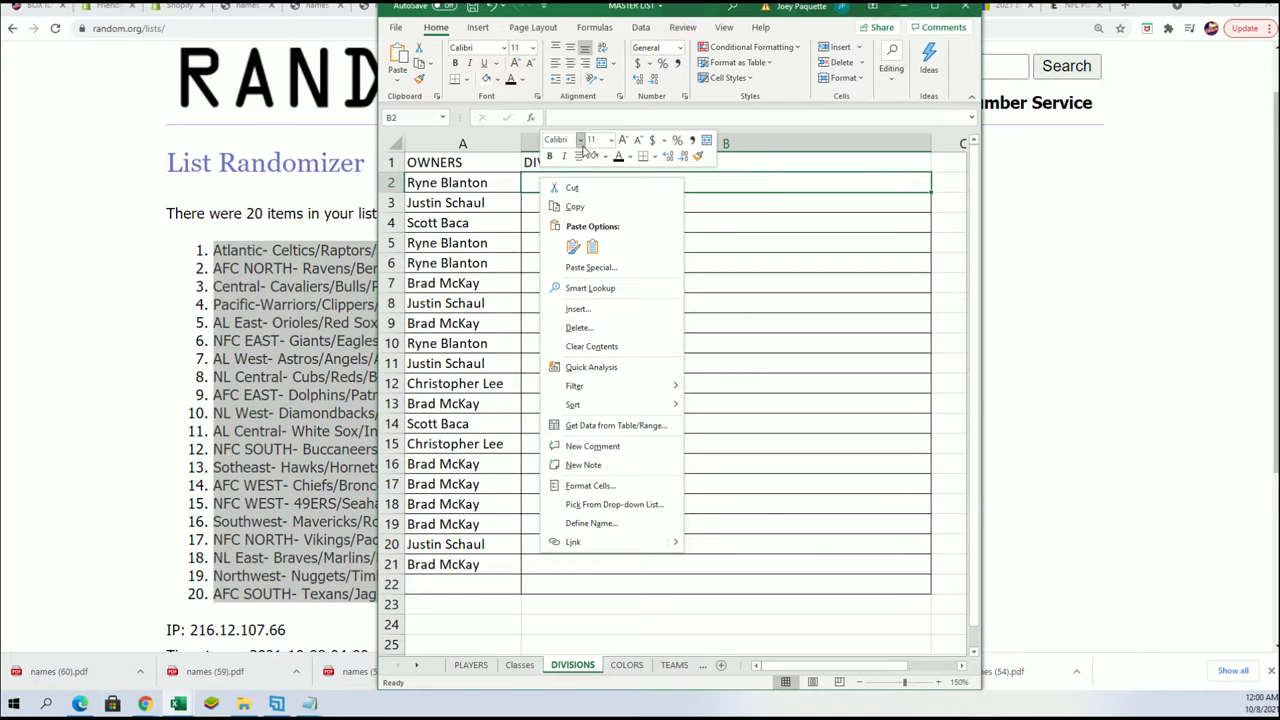
{"action": "left_click", "coordinate": [573, 267]}
{"action": "left_click", "coordinate": [570, 194]}
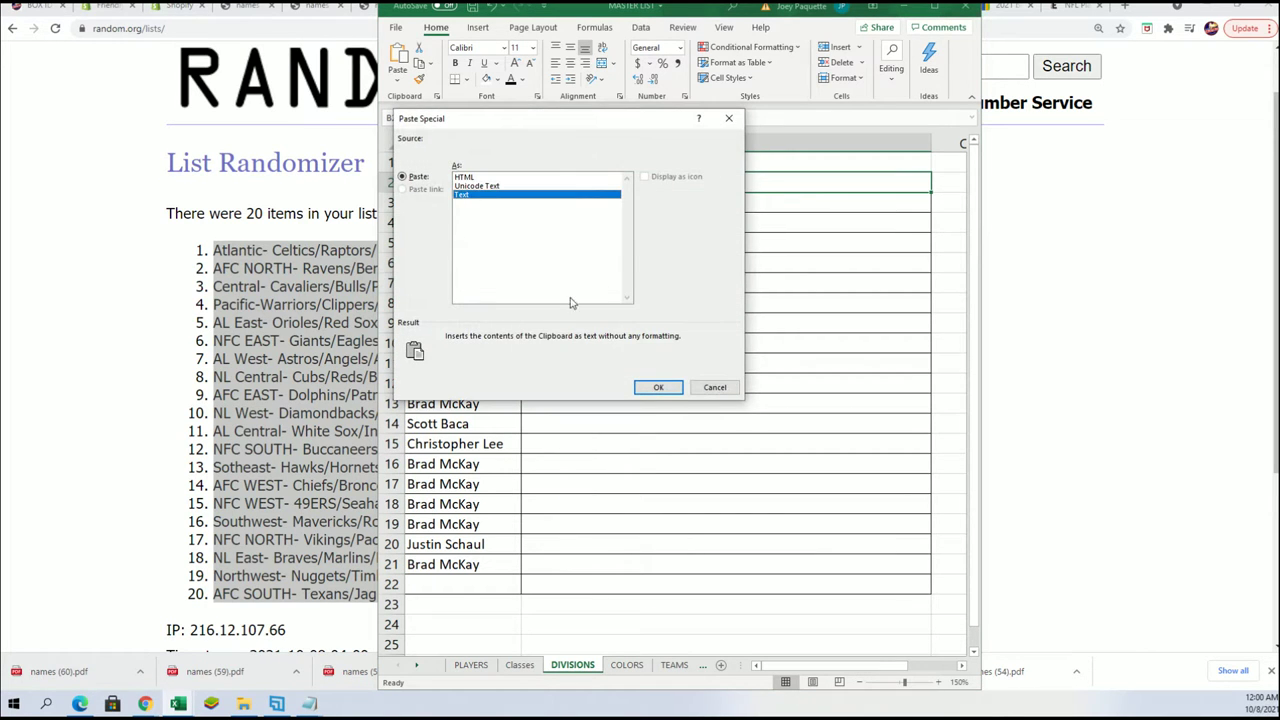
{"action": "left_click", "coordinate": [658, 387]}
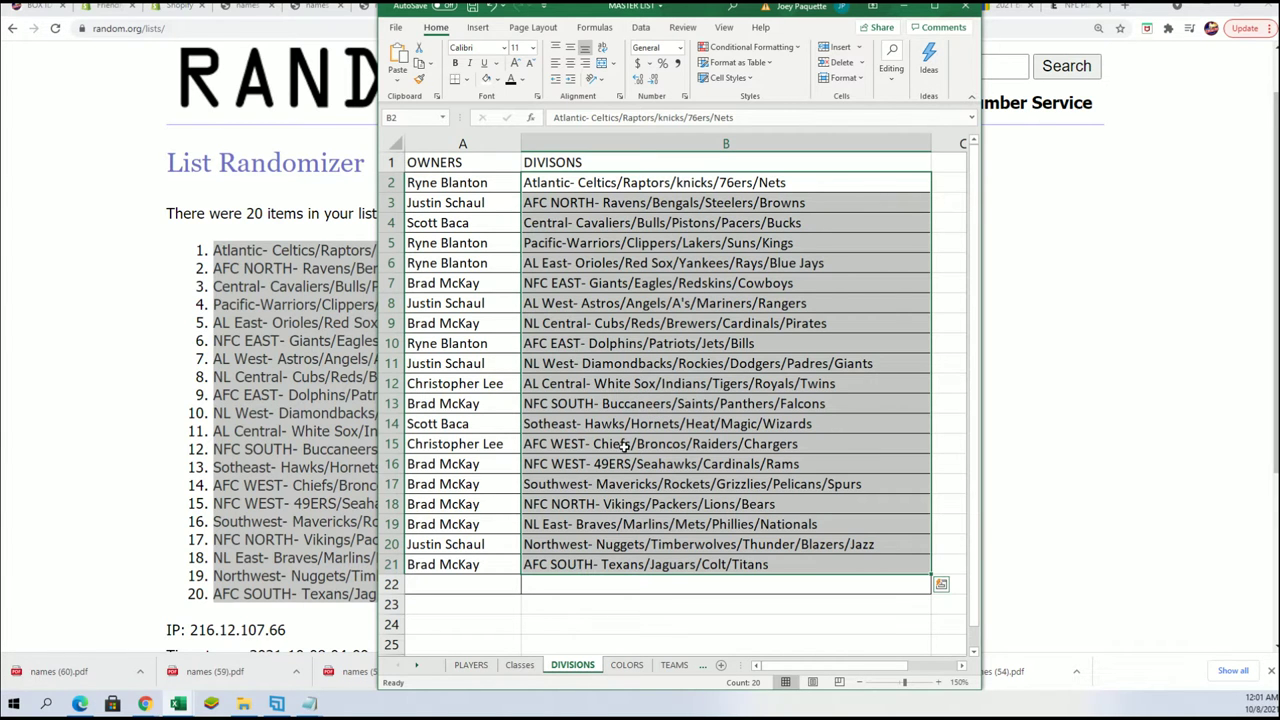
{"action": "left_click", "coordinate": [935, 7]}
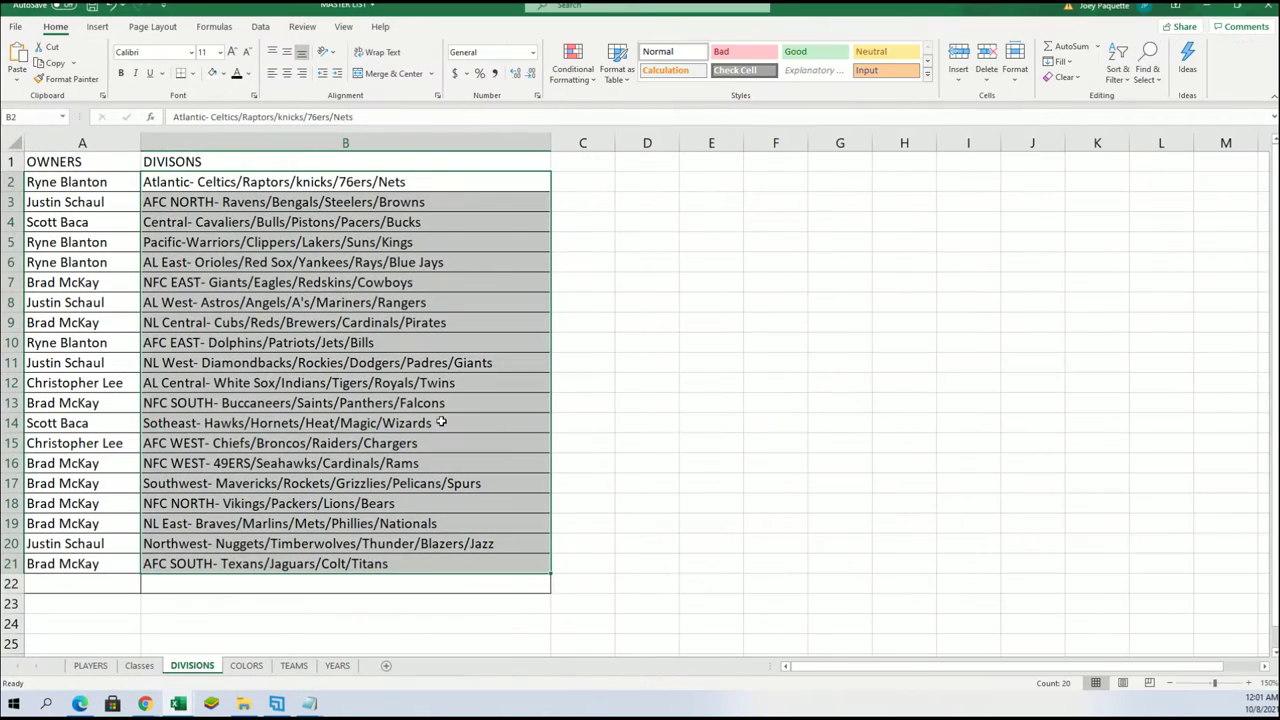